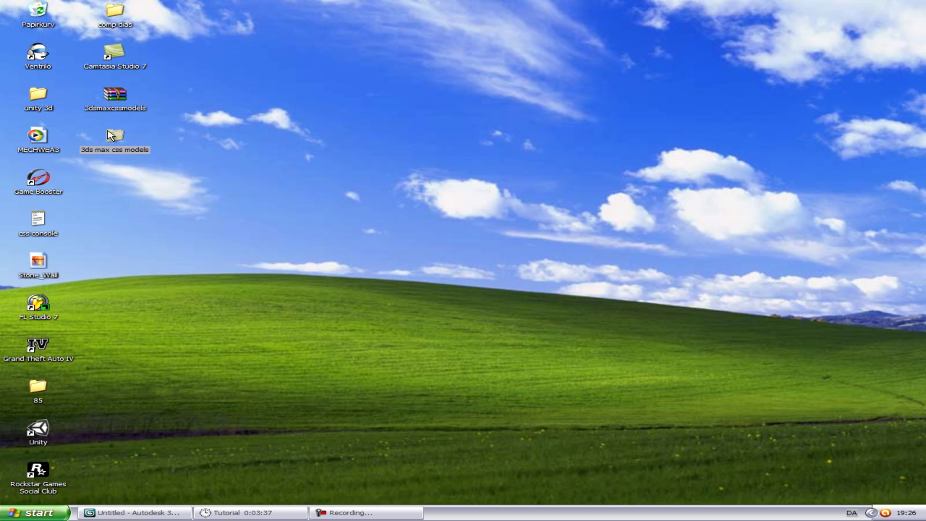
click(172, 516)
middle_drag(428, 435, 543, 330)
click(895, 8)
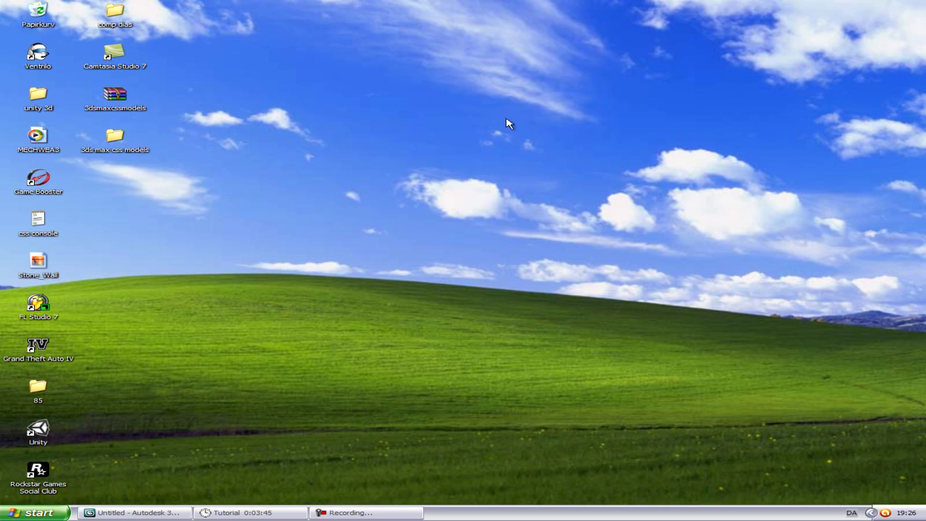
Open the desktop folder "3ds max css models" and look through its Weapons folder
double_click(124, 153)
drag(271, 17, 564, 49)
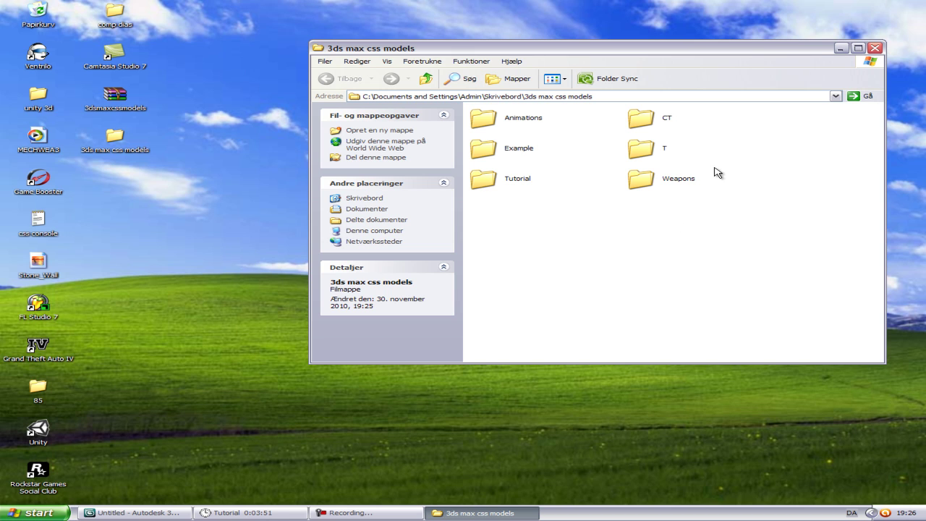
drag(723, 151, 817, 150)
double_click(678, 179)
scroll(682, 188, down, 5)
scroll(680, 188, up, 5)
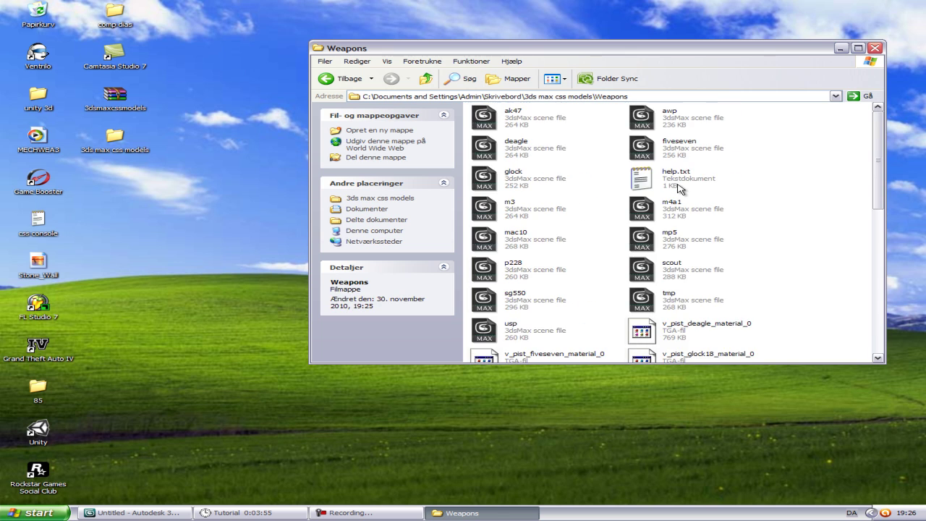
scroll(677, 187, down, 5)
scroll(676, 185, up, 5)
key(BackSpace)
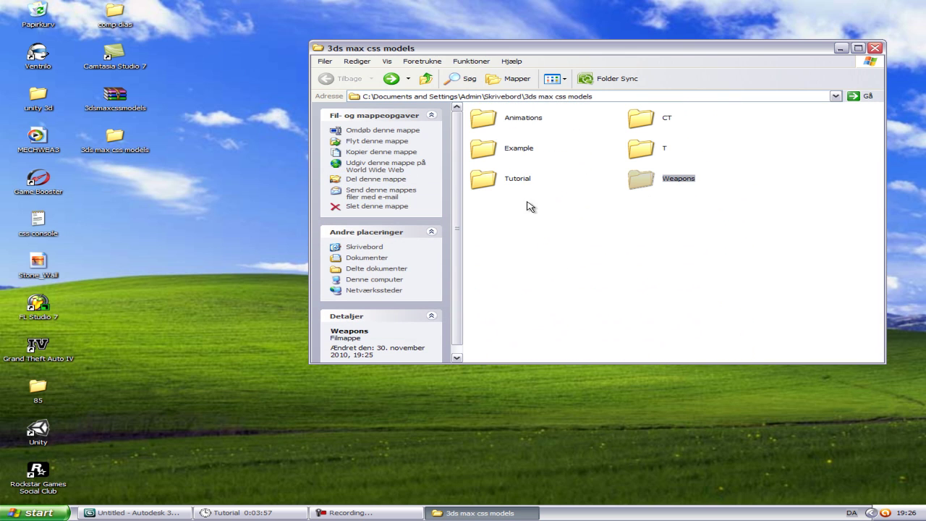
Look through the Example and T folders of the model package, including the t_leet folder, and return to the package's main folder
double_click(510, 152)
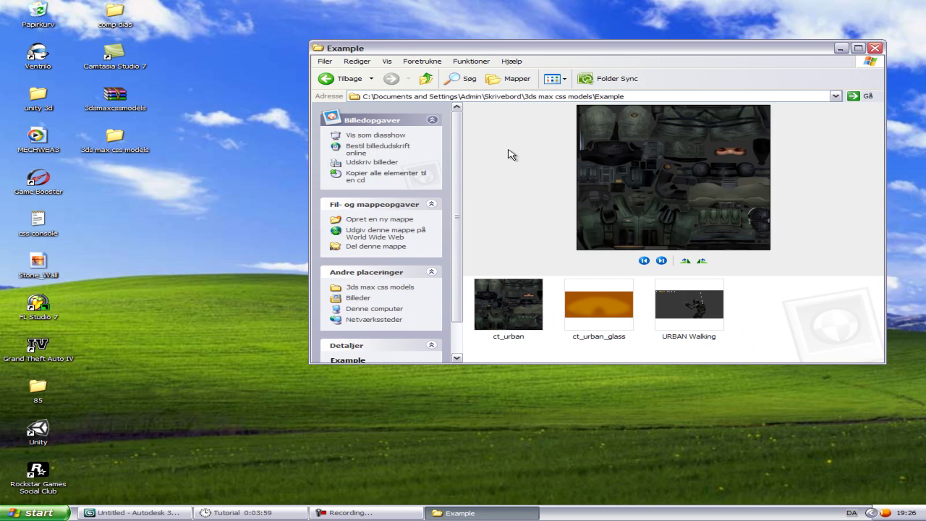
key(BackSpace)
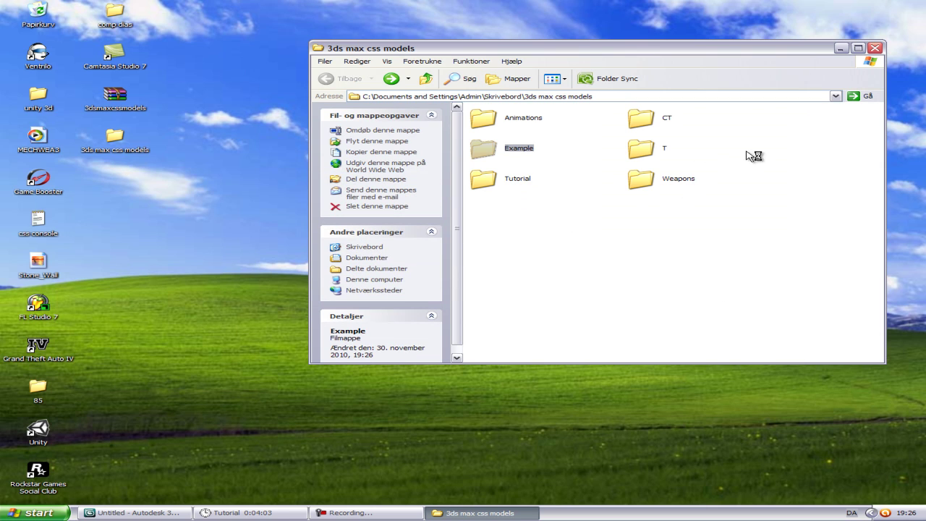
click(643, 145)
double_click(651, 150)
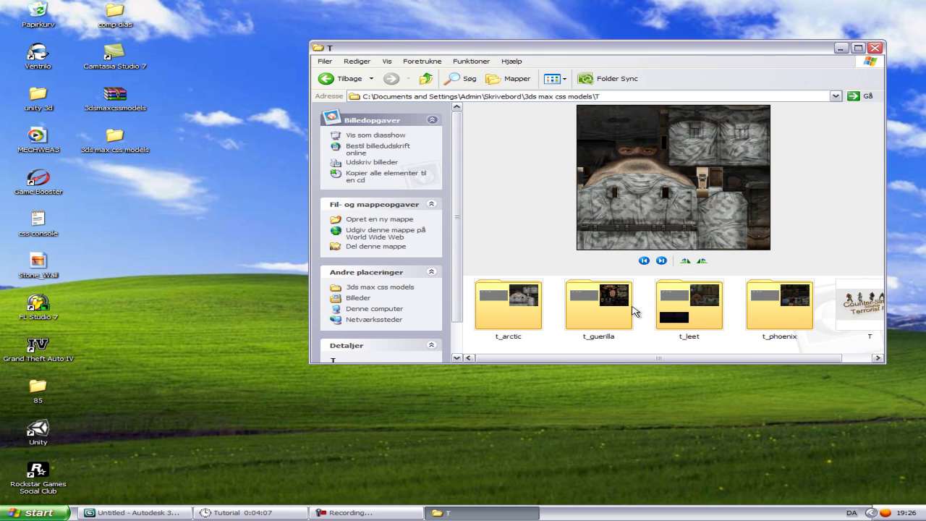
double_click(630, 311)
drag(660, 309, 615, 309)
click(721, 306)
key(alt+Left)
key(alt+Left)
double_click(726, 314)
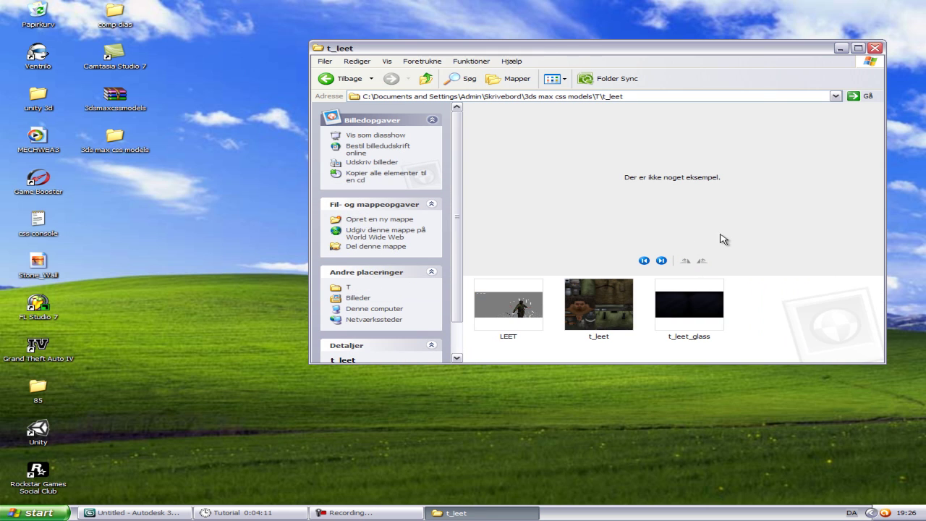
click(327, 78)
click(327, 78)
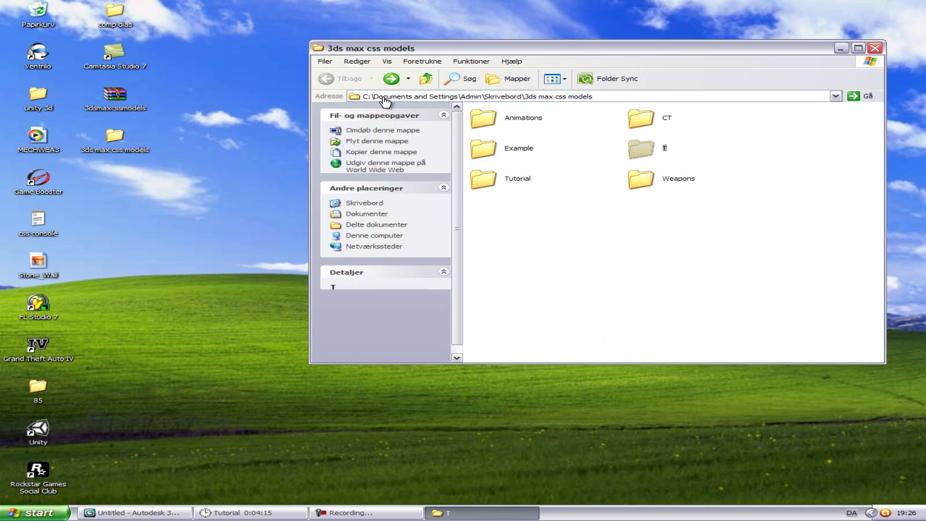
Look through the CT and Animations folders of the model package and return to its main folder
double_click(670, 122)
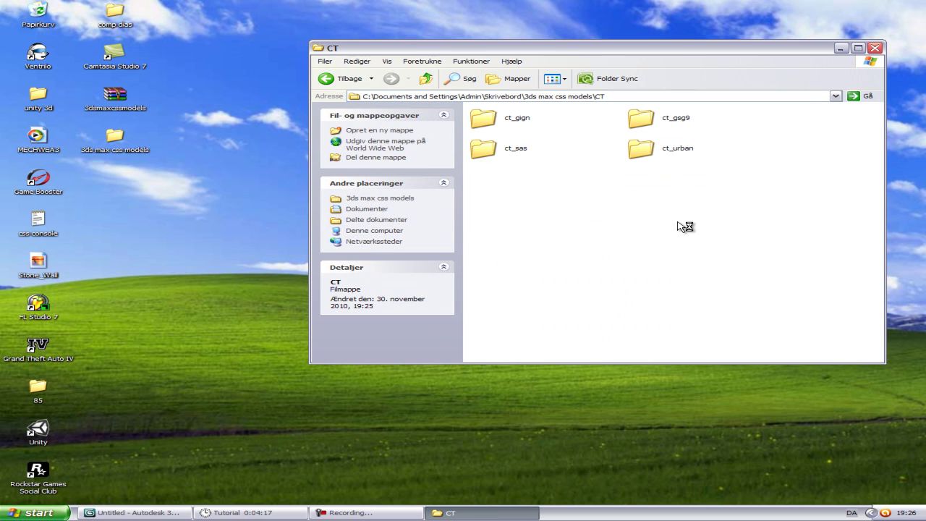
click(347, 81)
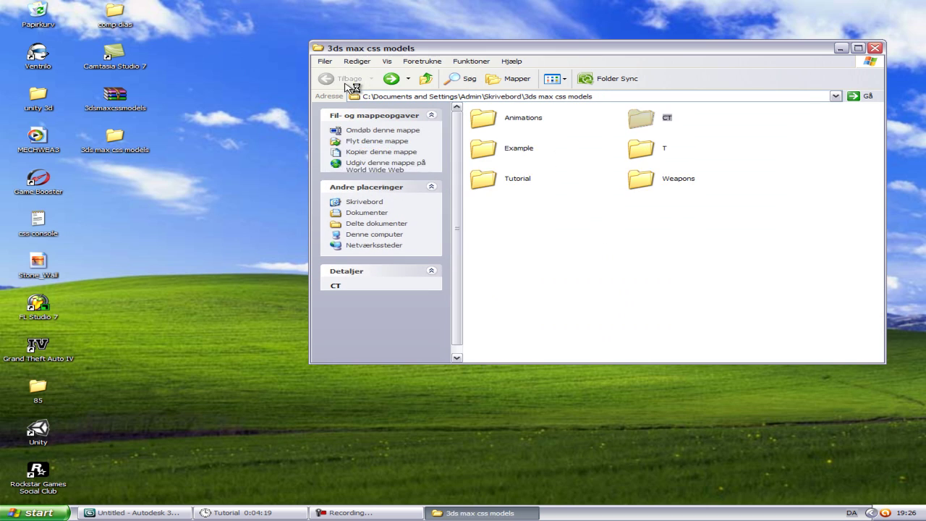
double_click(539, 123)
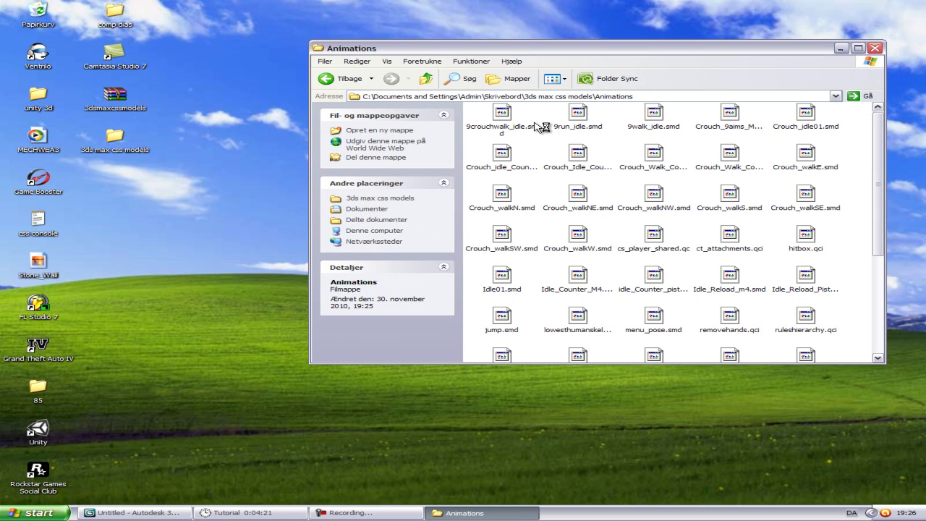
scroll(541, 128, down, 5)
drag(623, 280, 603, 132)
scroll(617, 129, up, 5)
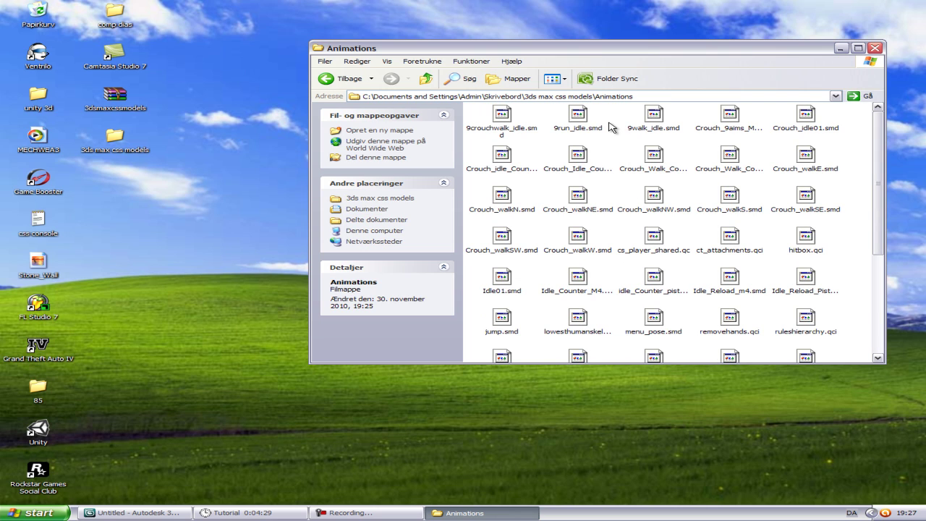
drag(617, 121, 626, 155)
drag(617, 113, 625, 293)
key(BackSpace)
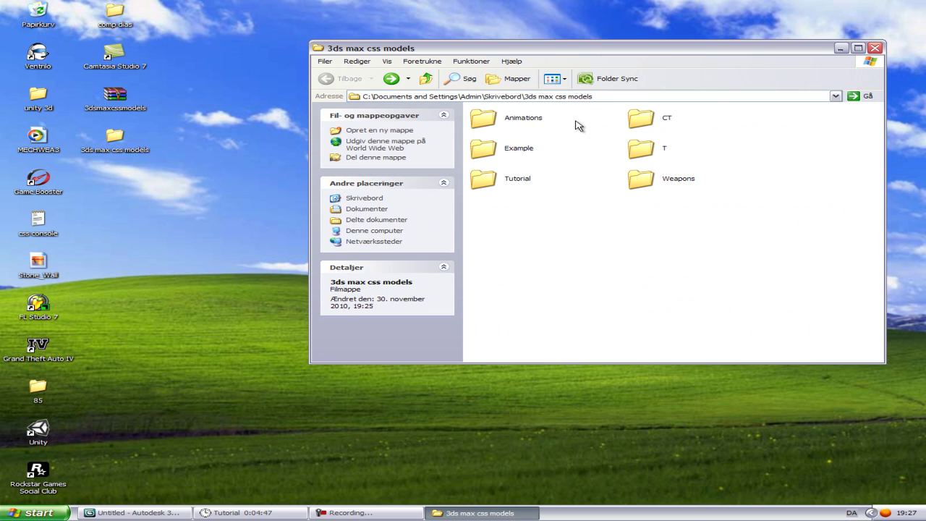
Open the t_leet model folder inside the T folder
click(608, 206)
double_click(651, 149)
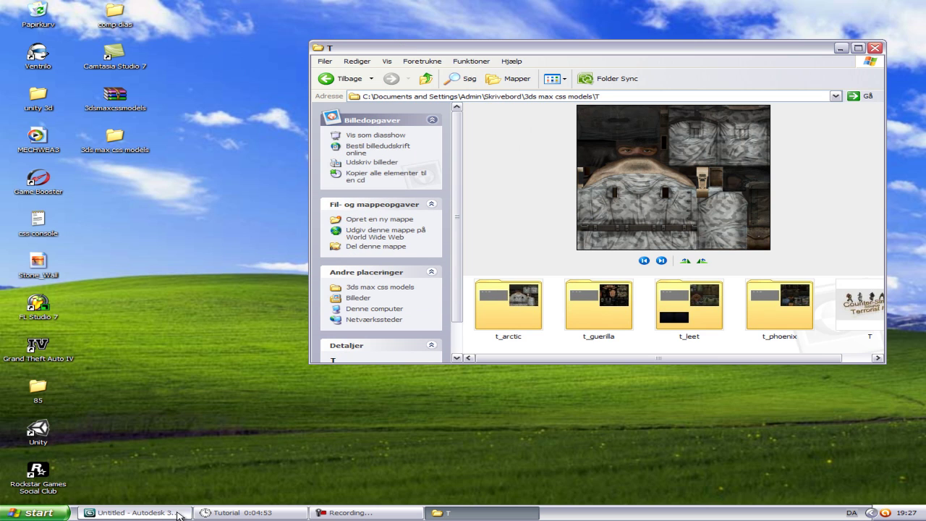
drag(613, 358, 645, 357)
double_click(660, 331)
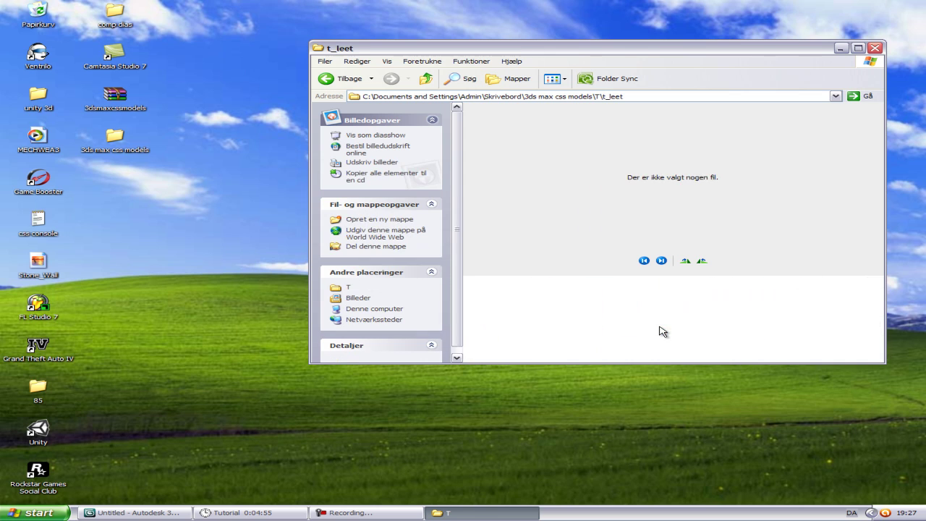
key(BackSpace)
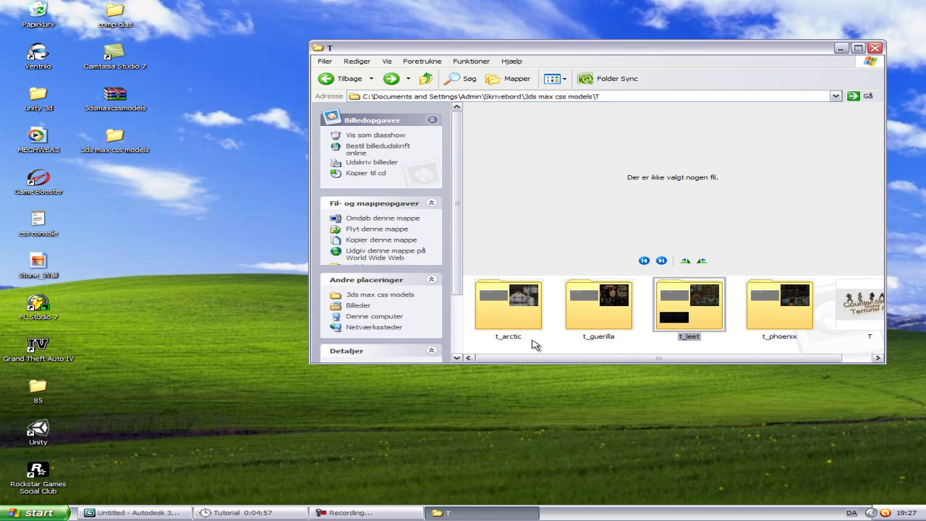
double_click(693, 311)
key(BackSpace)
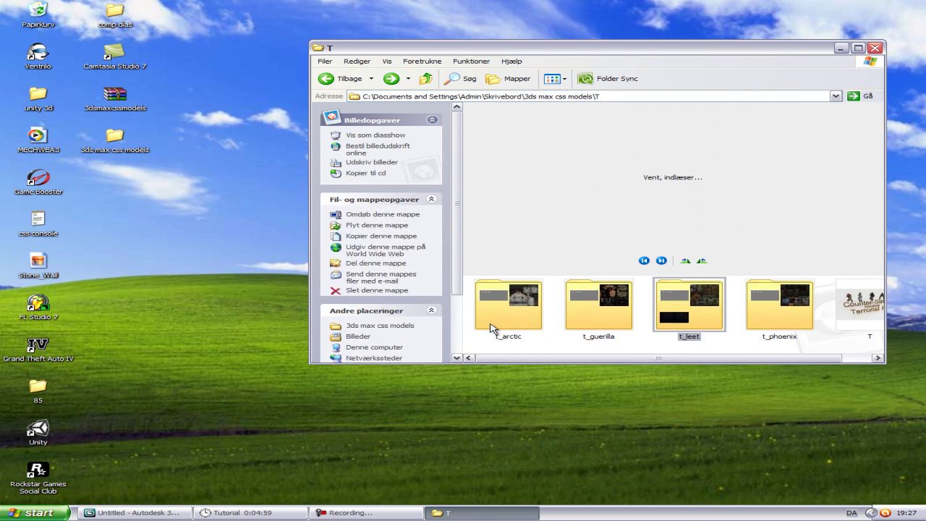
double_click(709, 295)
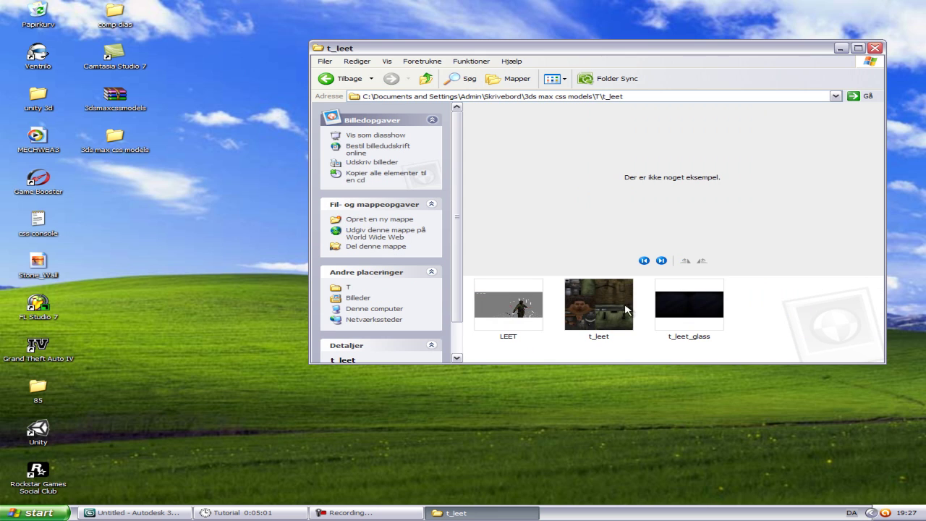
Examine the LEET file's type and details in the t_leet folder and leave the file selected
click(511, 325)
click(544, 341)
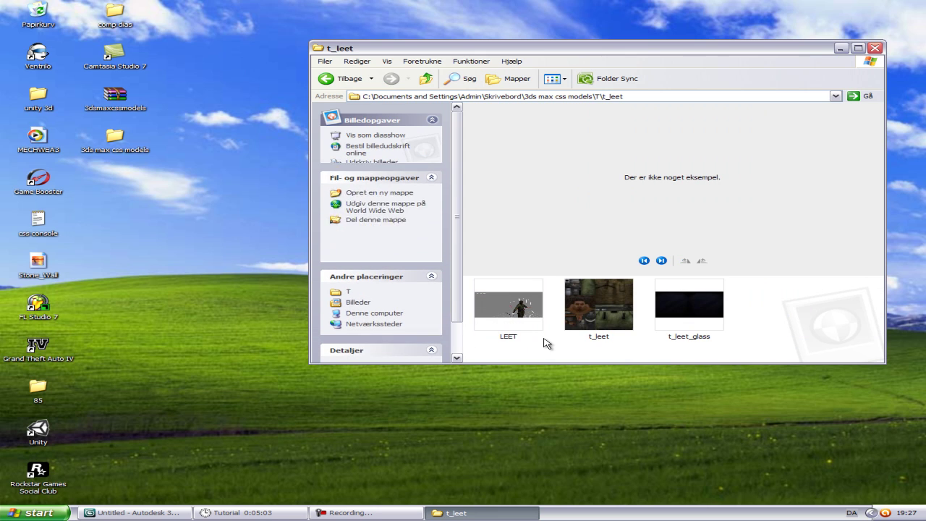
click(510, 311)
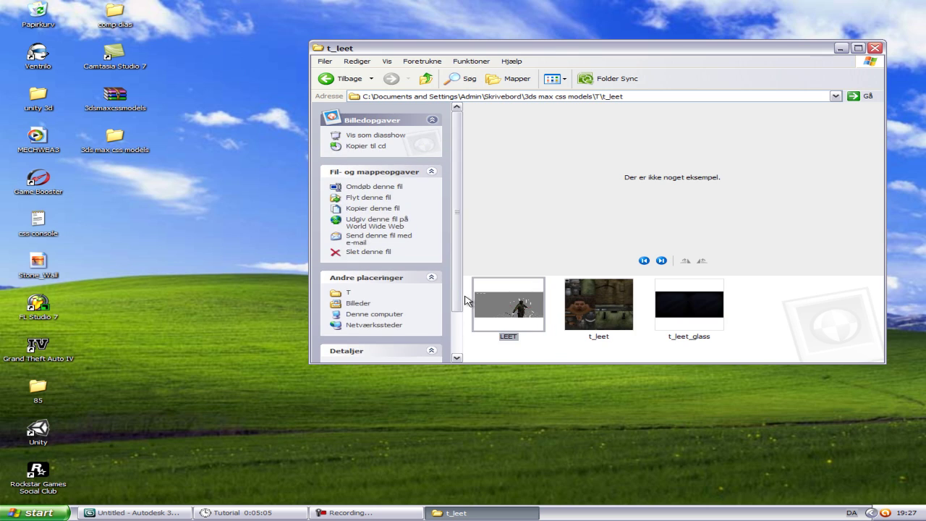
scroll(434, 326, down, 2)
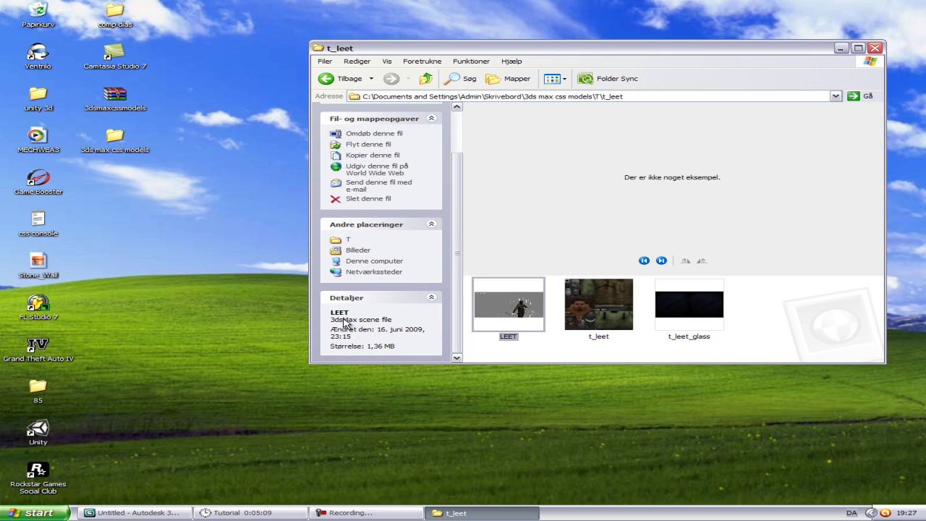
right_click(499, 311)
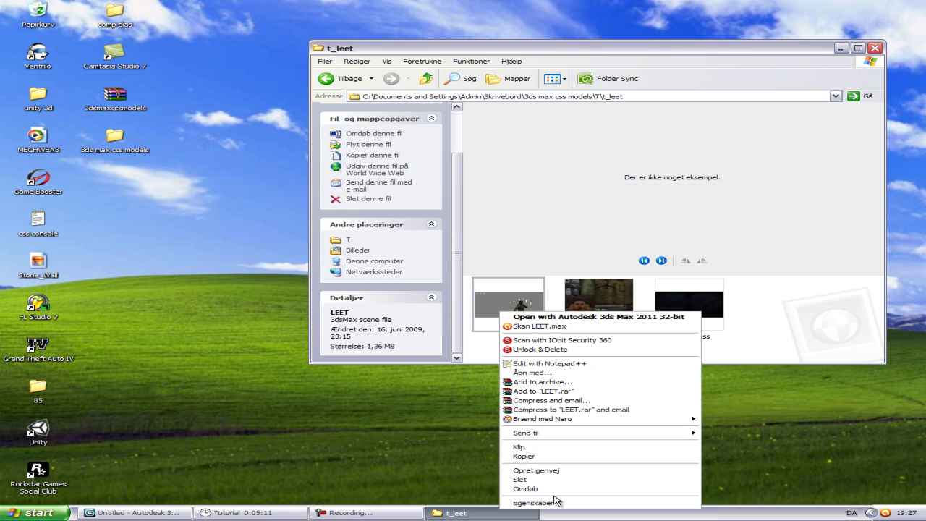
click(816, 336)
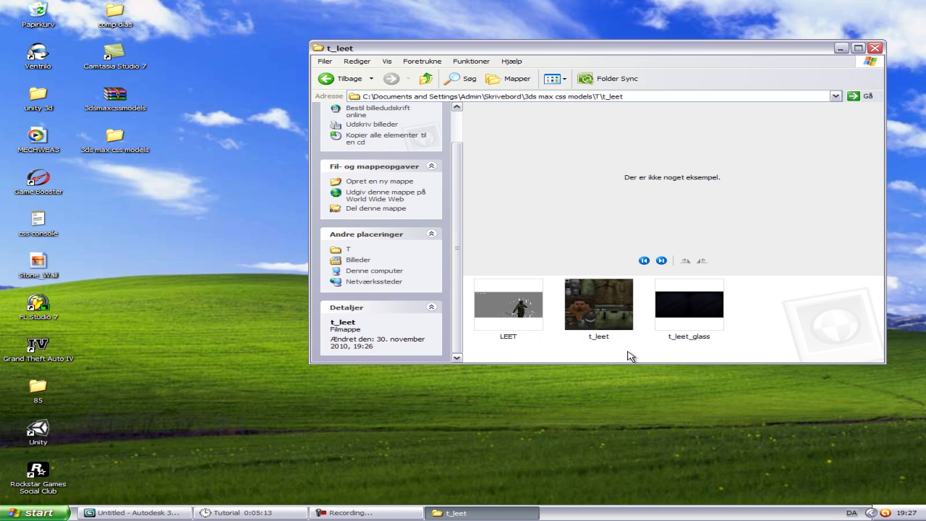
drag(747, 352, 554, 286)
drag(456, 295, 467, 312)
drag(523, 302, 528, 332)
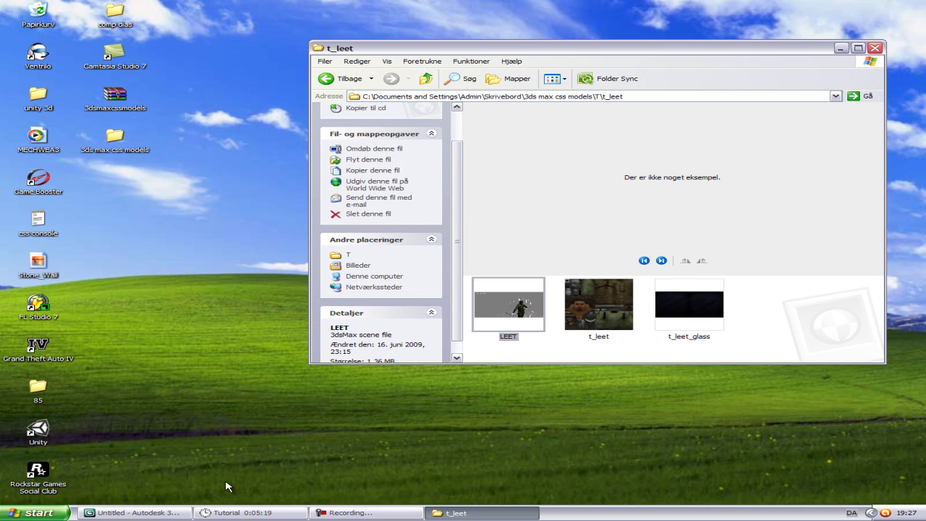
Merge the LEET scene file into the Perspective viewport of 3ds Max and place the model on the grid
drag(123, 515, 574, 355)
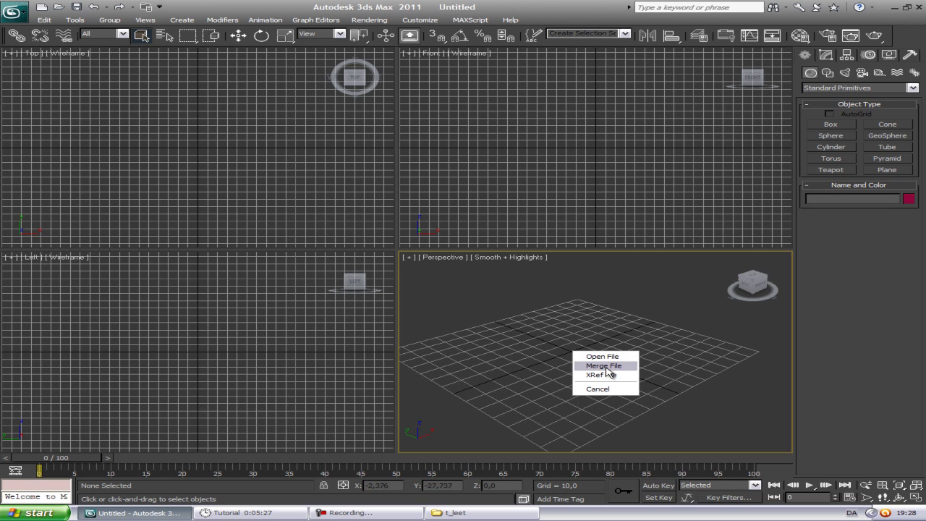
click(605, 367)
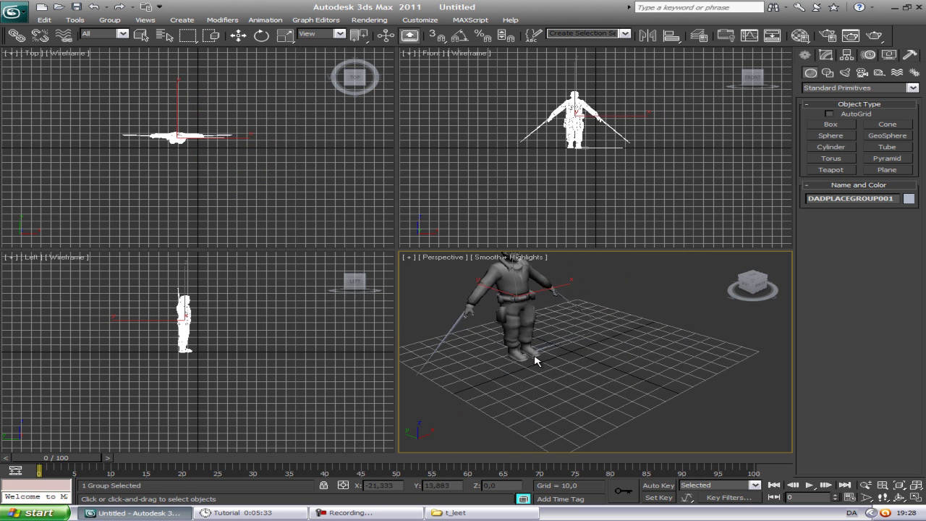
click(544, 394)
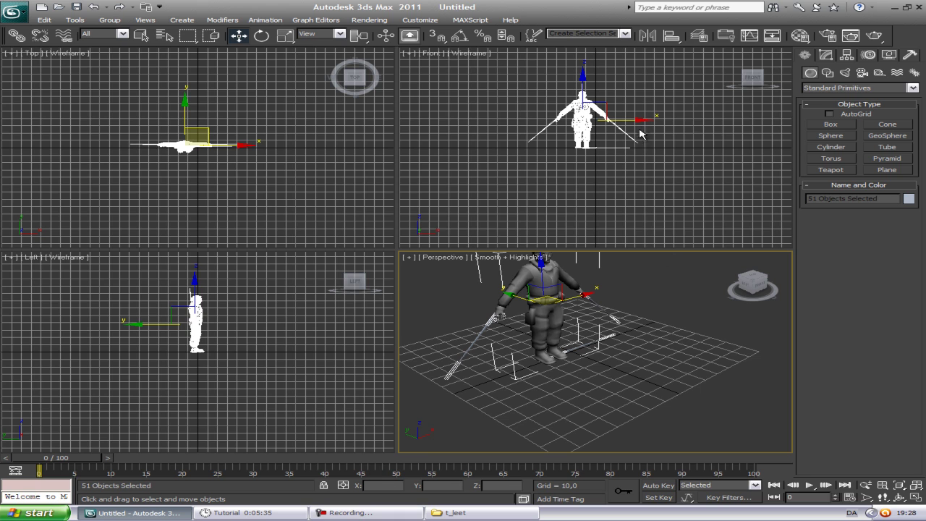
Select the model's pelvis bone in the Front viewport and set its X and Y positions to 0
middle_drag(639, 134, 682, 145)
scroll(682, 145, up, 7)
middle_drag(602, 144, 534, 206)
click(591, 149)
scroll(554, 172, up, 4)
click(634, 161)
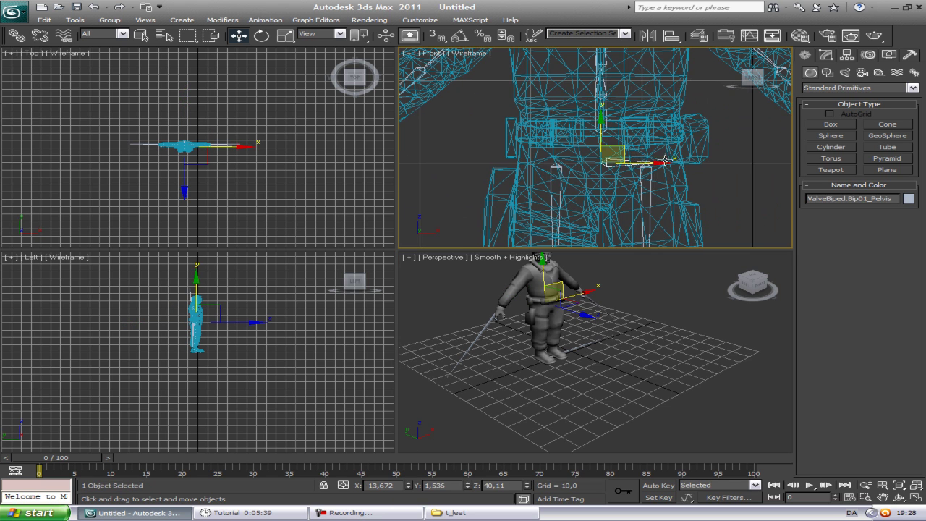
scroll(670, 172, up, 4)
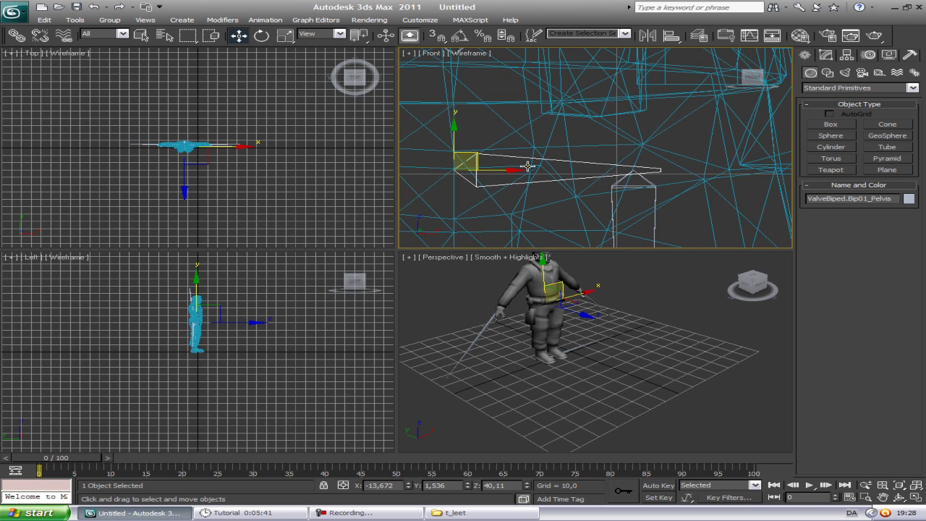
scroll(668, 169, down, 5)
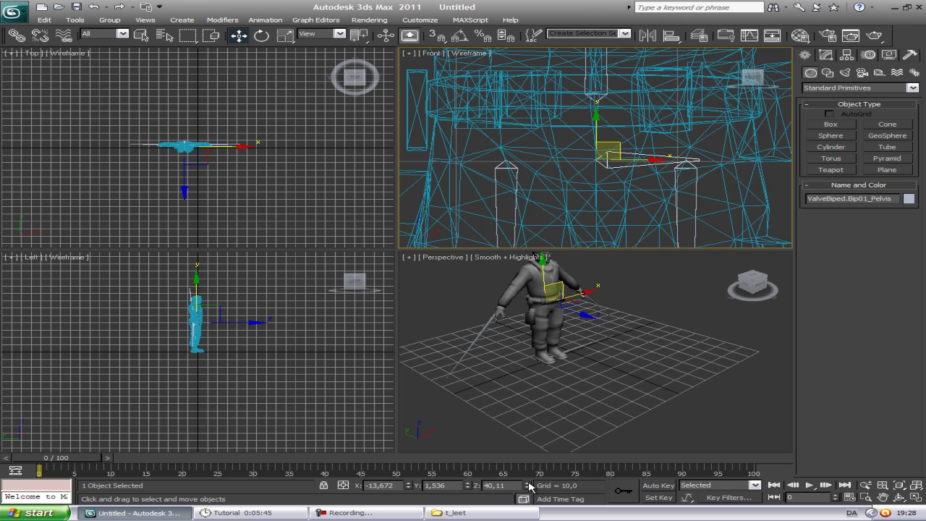
right_click(406, 488)
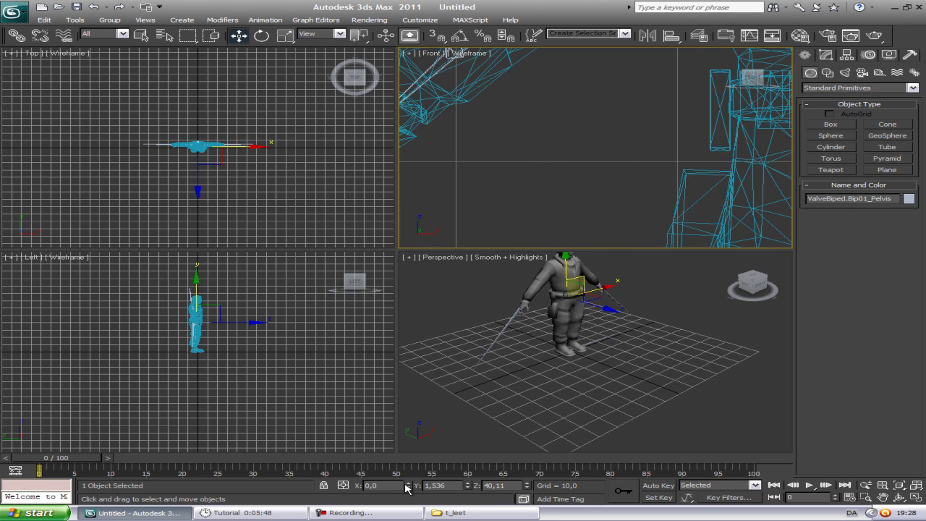
right_click(468, 487)
alt+middle_drag(674, 331, 627, 420)
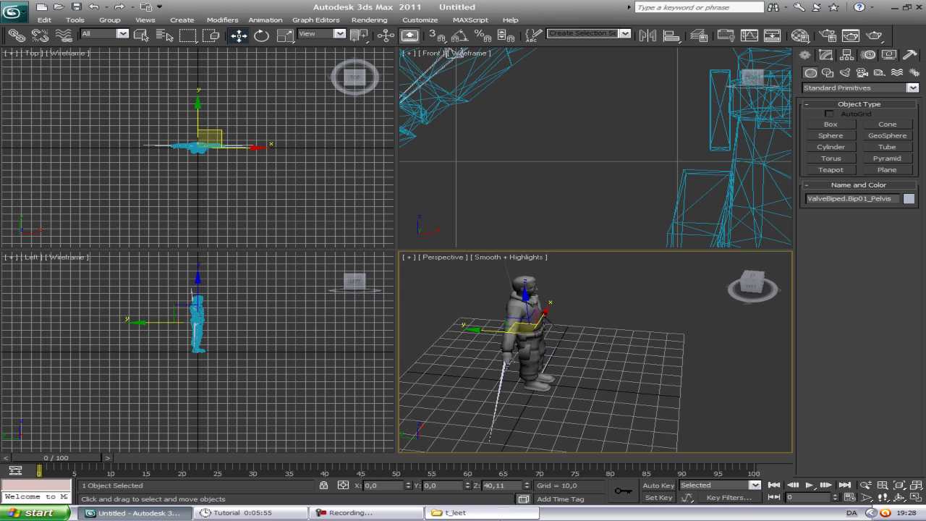
Try resetting the pelvis bone's Z position, and undo that change
right_click(526, 488)
alt+middle_drag(693, 366, 622, 366)
alt+middle_drag(554, 391, 599, 427)
key(ctrl+z)
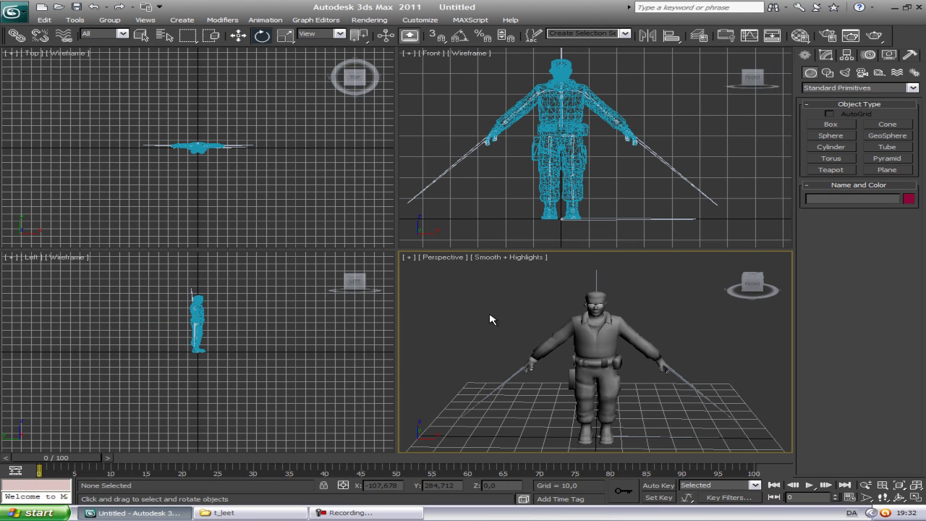
alt+middle_drag(505, 308, 603, 300)
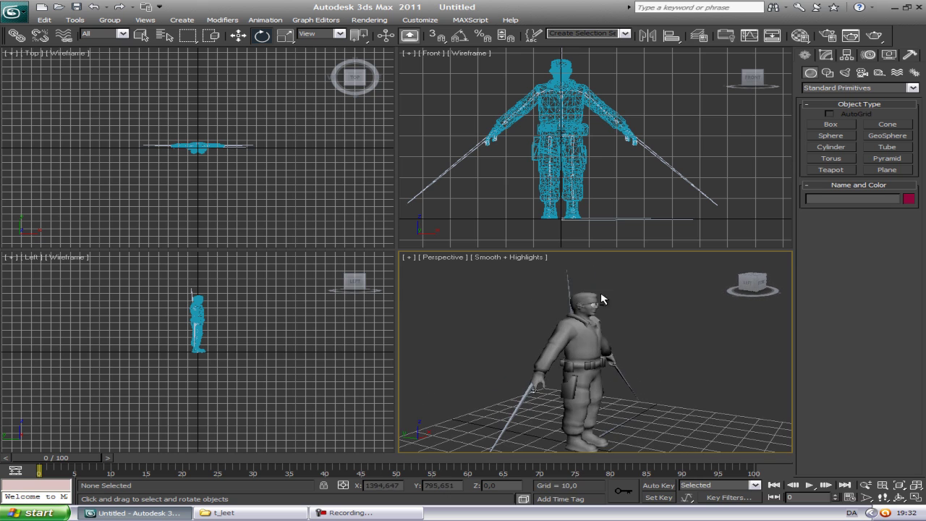
Sample the character's material from the Perspective viewport into the Material Editor's first sample slot
alt+middle_drag(682, 372, 656, 407)
scroll(647, 368, down, 4)
mouse_move(618, 384)
alt+middle_down()
mouse_move(630, 370)
mouse_move(617, 418)
mouse_move(609, 367)
alt+middle_up()
scroll(631, 369, up, 2)
scroll(617, 418, up, 3)
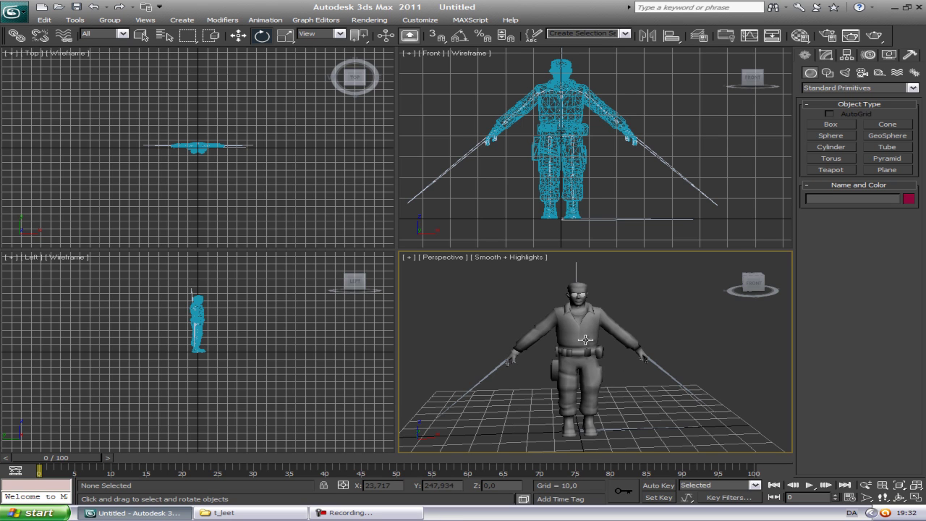
key(m)
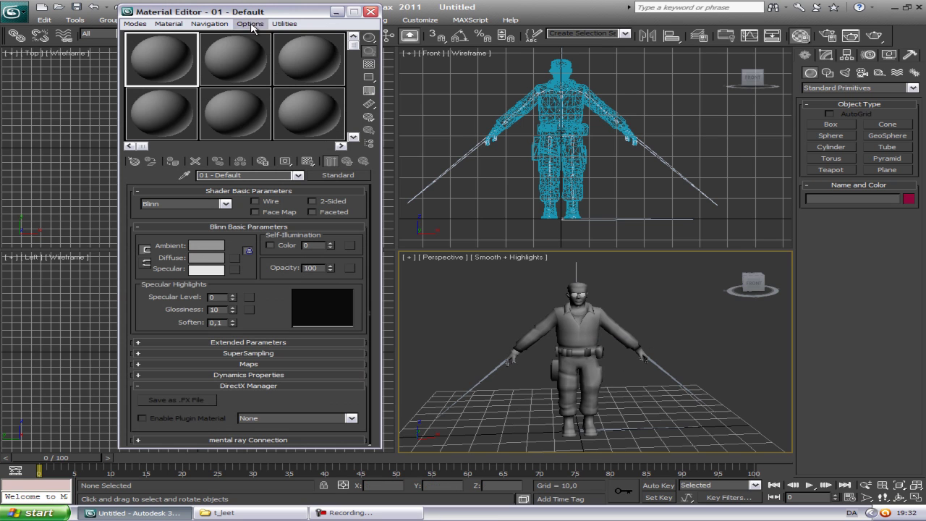
drag(254, 11, 243, 21)
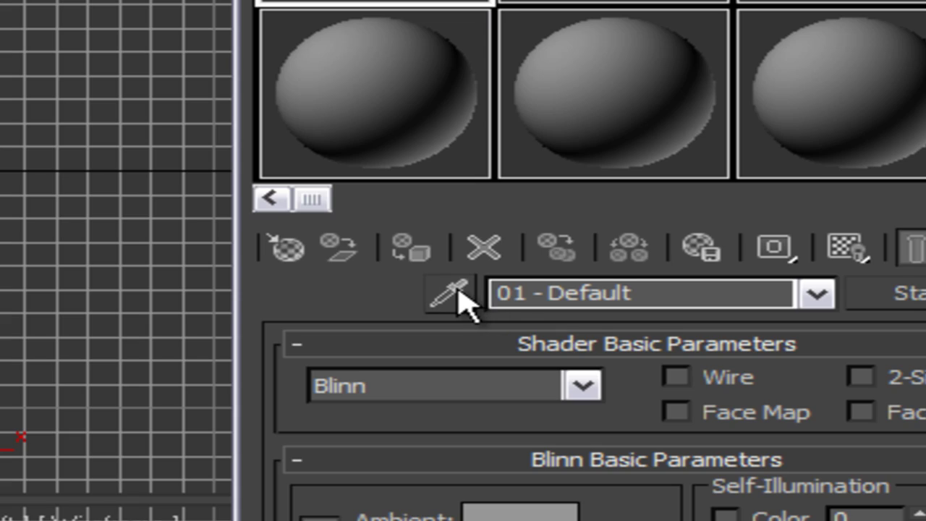
click(451, 293)
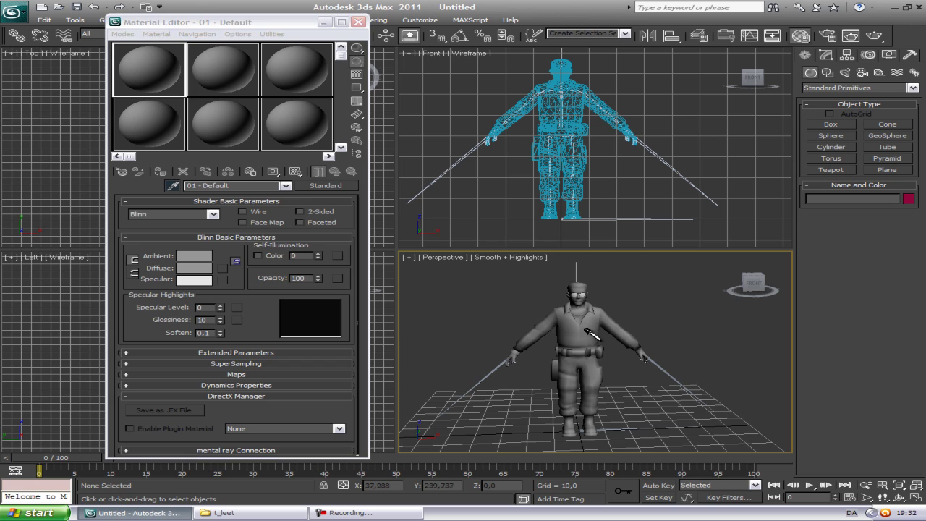
click(561, 320)
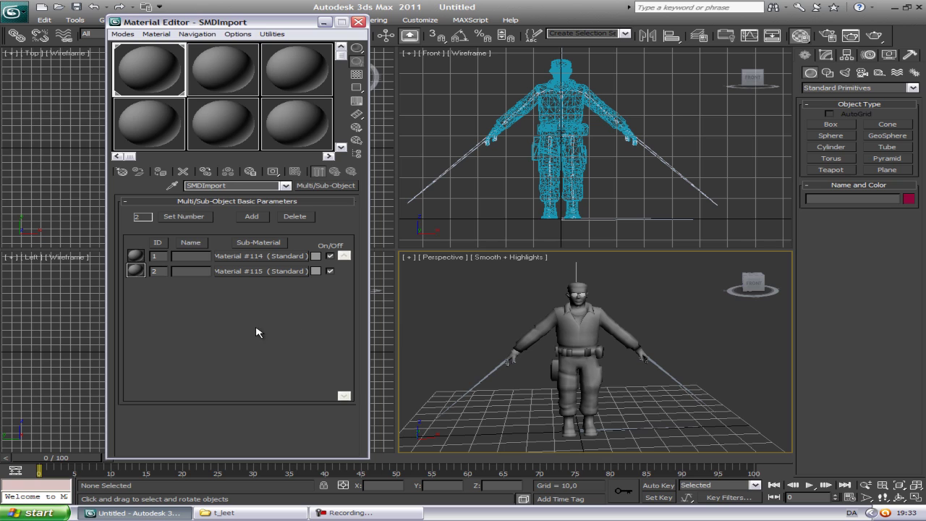
Open the Diffuse Color map of sub-material 1 for editing
click(266, 256)
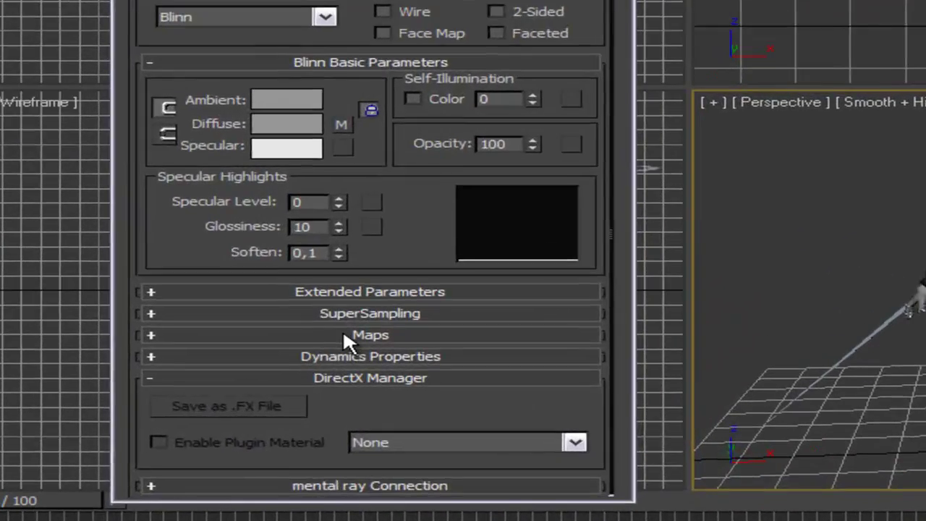
click(225, 374)
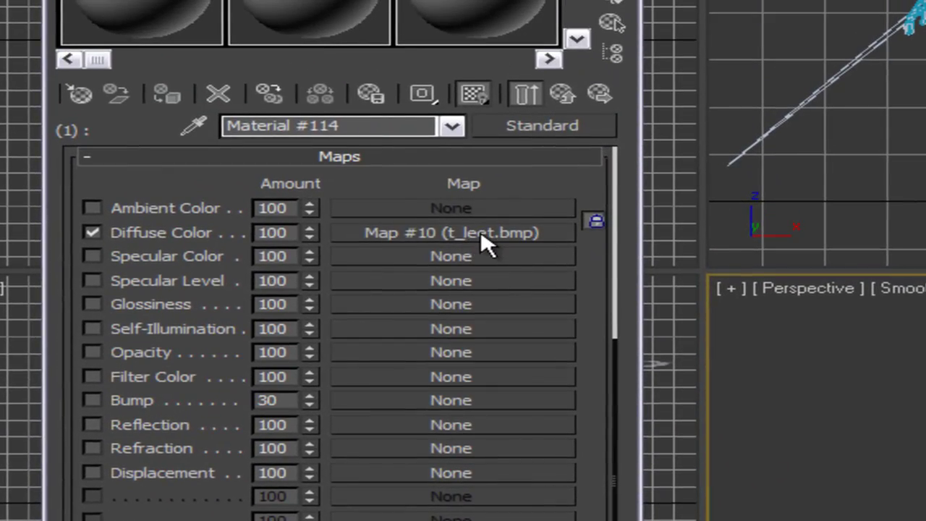
click(470, 88)
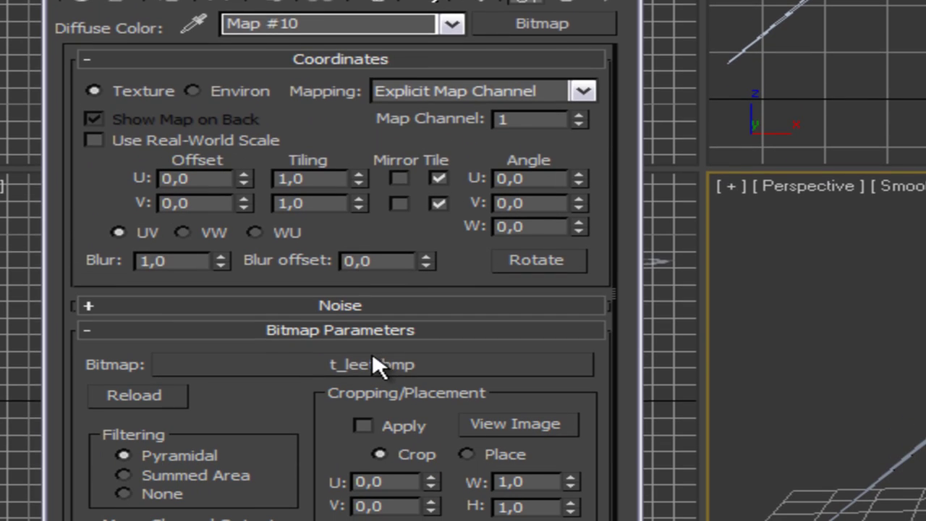
Relink the diffuse map's bitmap to t_leet in the T\t_leet folder of 3ds max css models
click(376, 365)
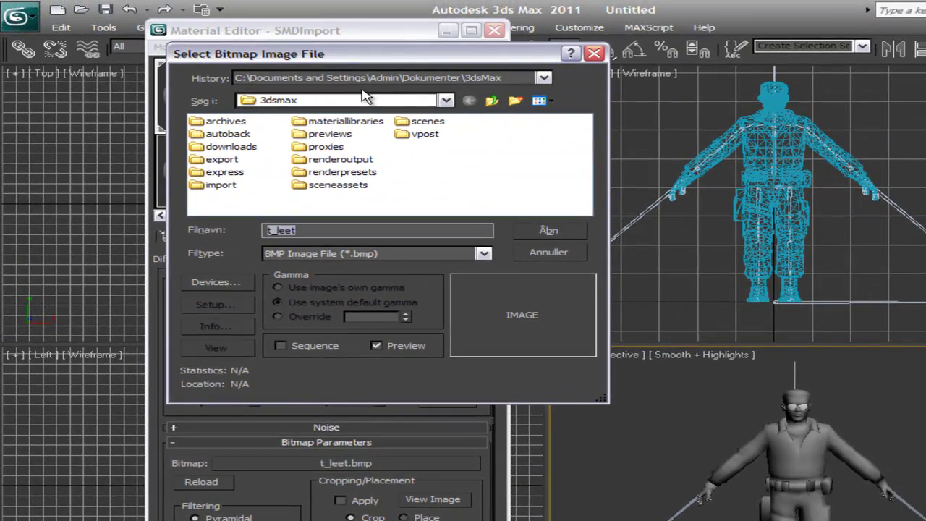
click(365, 98)
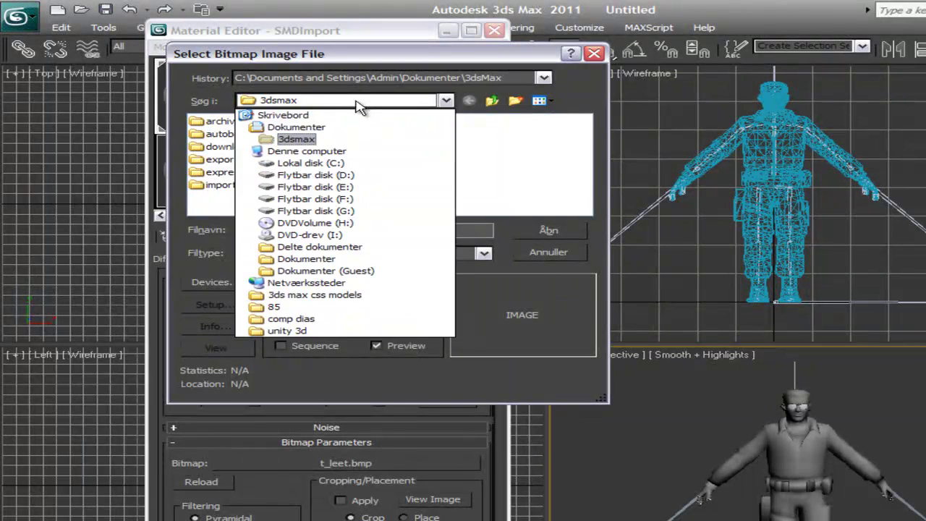
click(310, 114)
double_click(280, 161)
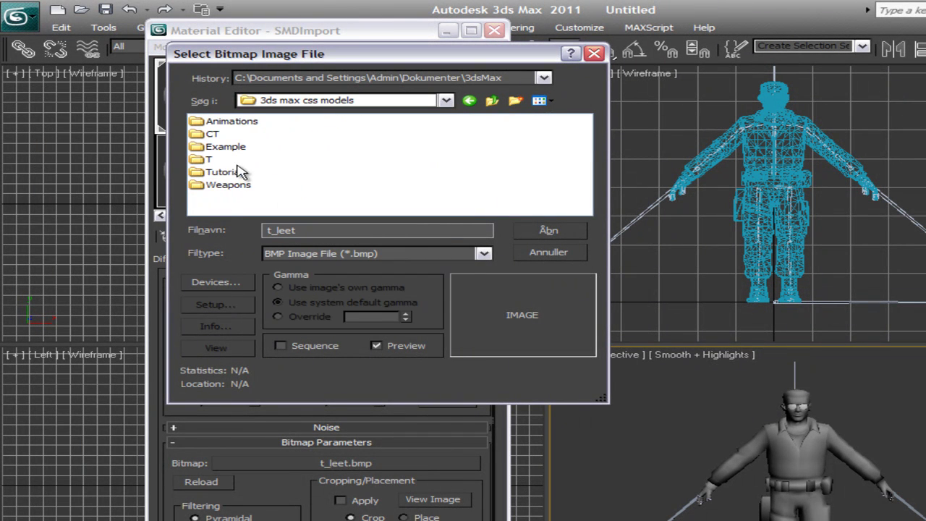
double_click(209, 160)
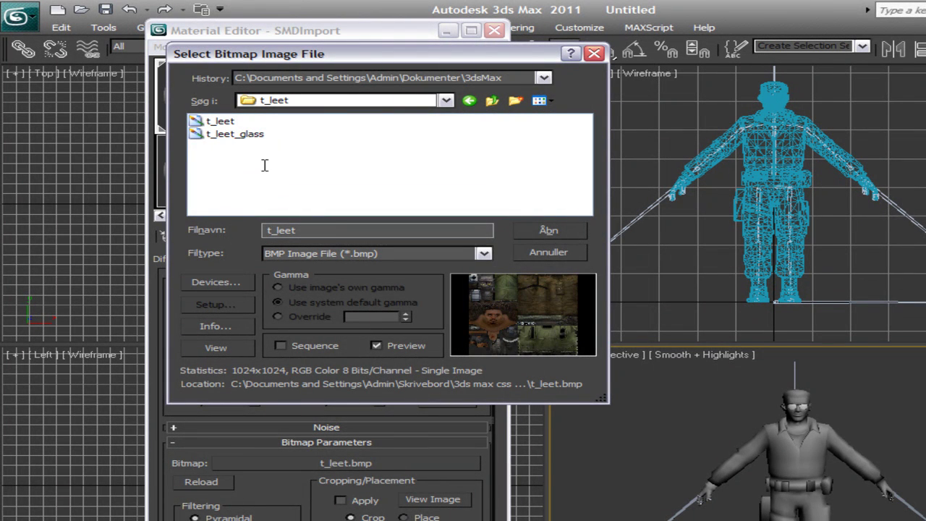
click(529, 233)
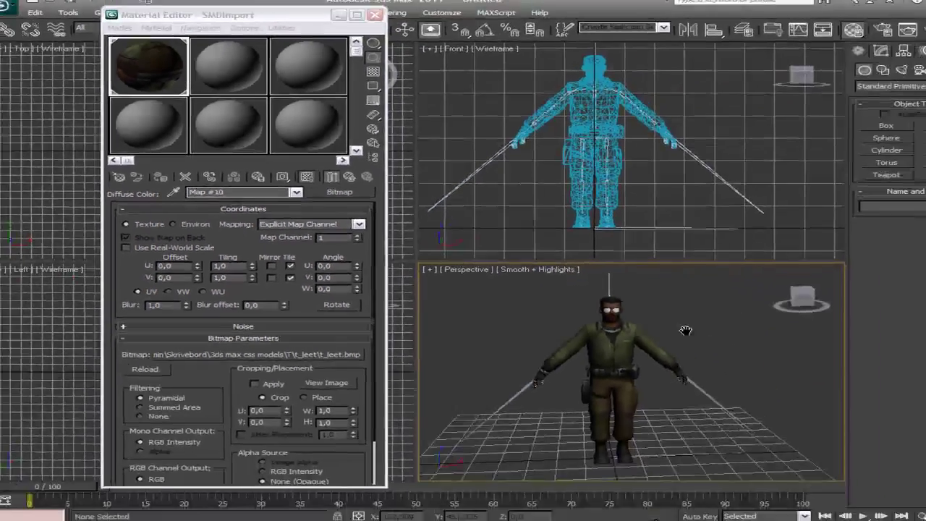
Sample the material from the character's sunglasses into the second sample slot and open its sub-material 2
scroll(639, 304, up, 3)
middle_drag(639, 304, 643, 367)
scroll(646, 372, down, 3)
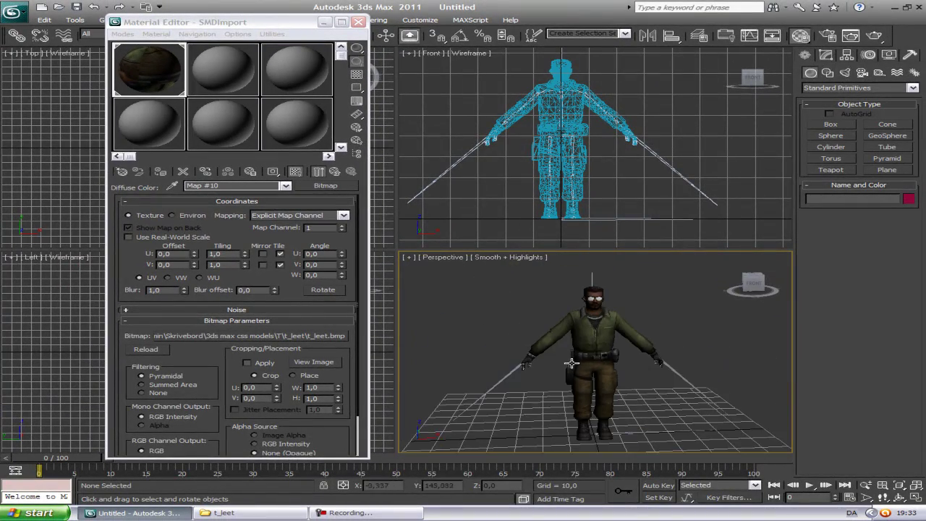
click(230, 74)
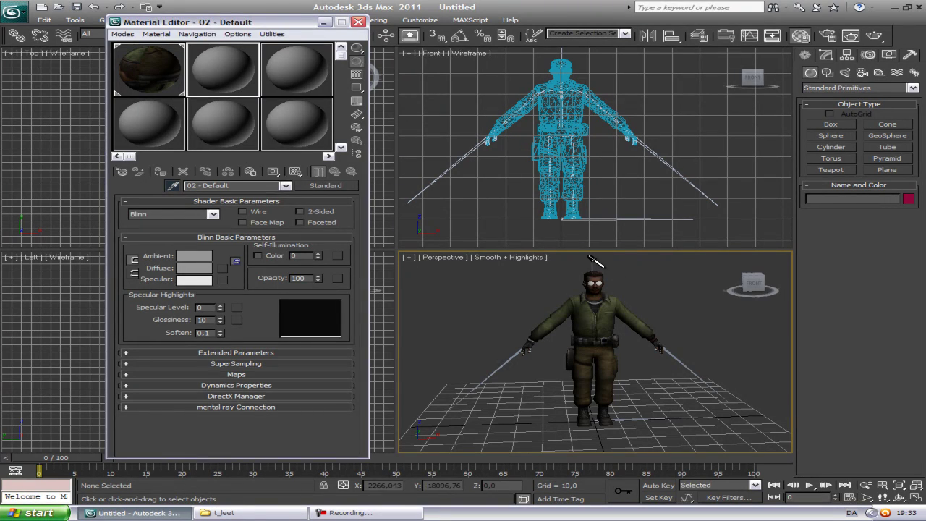
scroll(571, 362, up, 8)
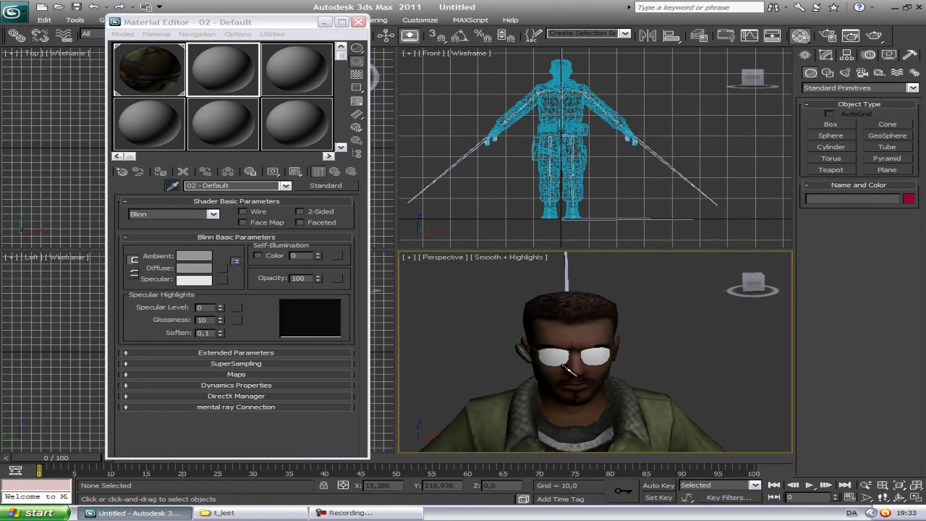
scroll(561, 365, up, 3)
click(532, 364)
click(279, 266)
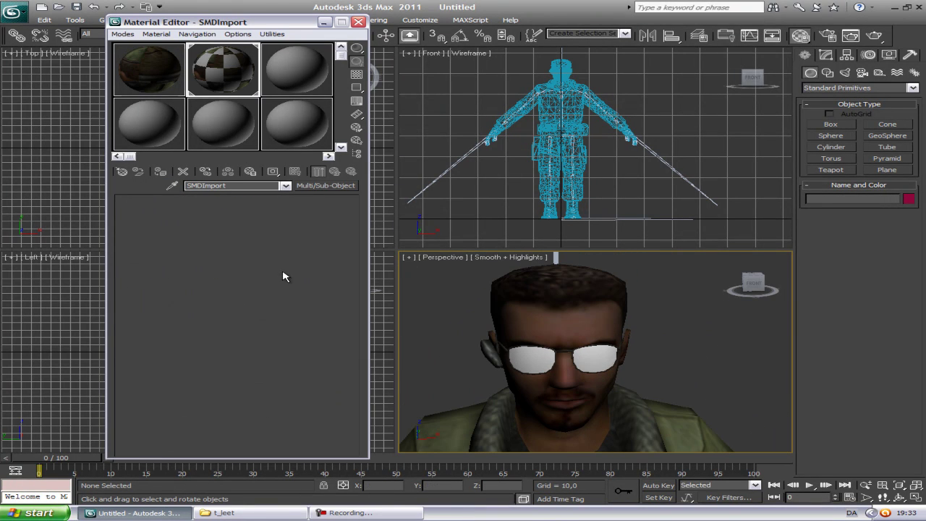
Relink sub-material 2's Diffuse Color bitmap to t_leet_glass in the T\t_leet folder of 3ds max css models
click(246, 375)
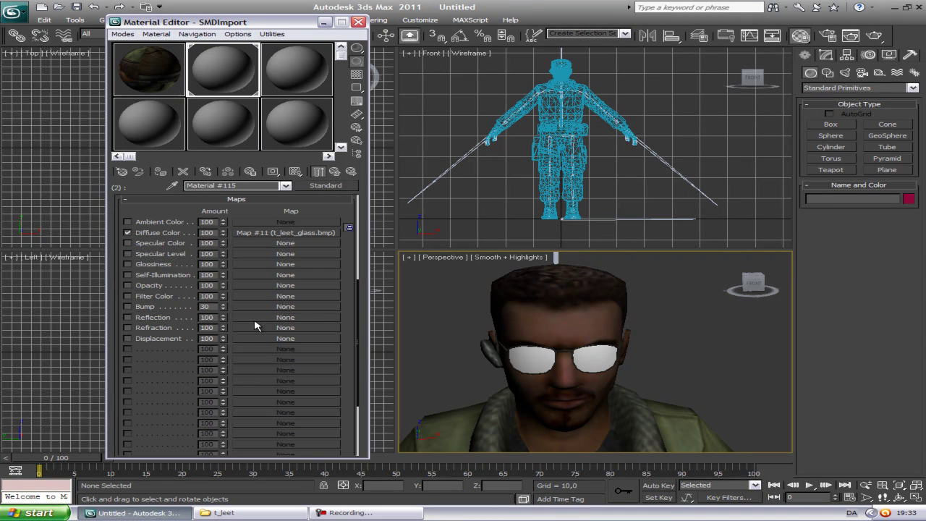
click(305, 233)
click(239, 336)
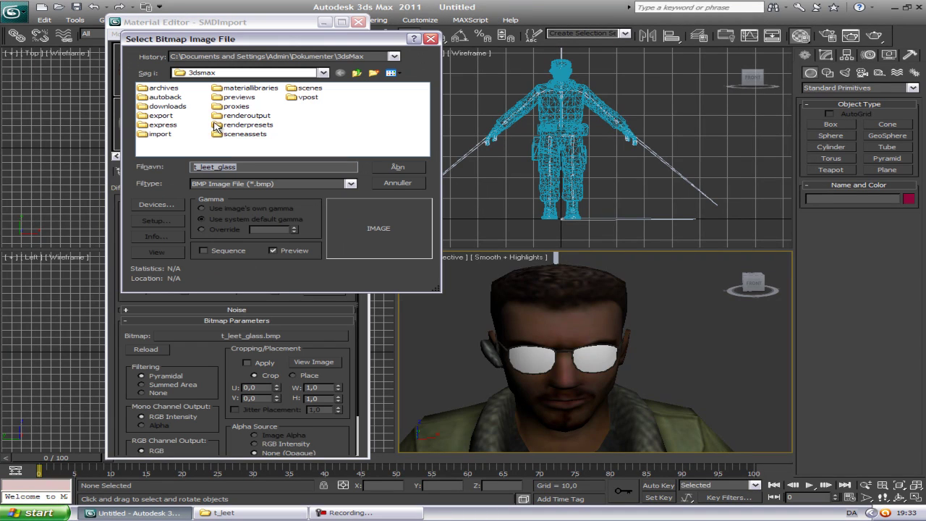
click(240, 62)
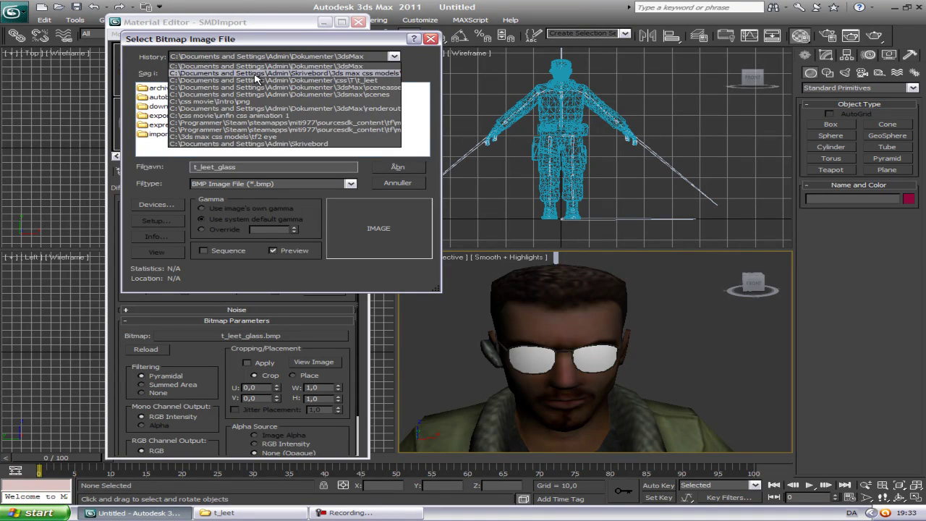
click(255, 107)
click(249, 57)
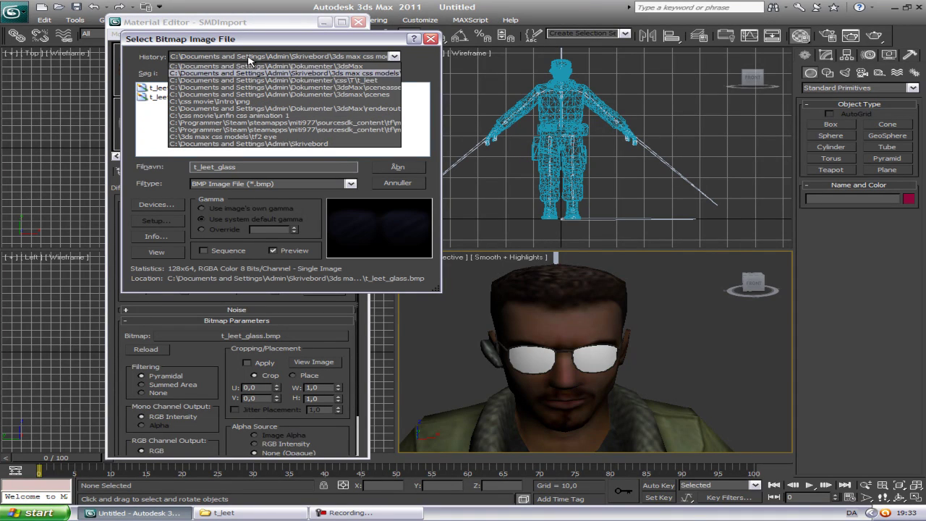
click(309, 73)
double_click(167, 99)
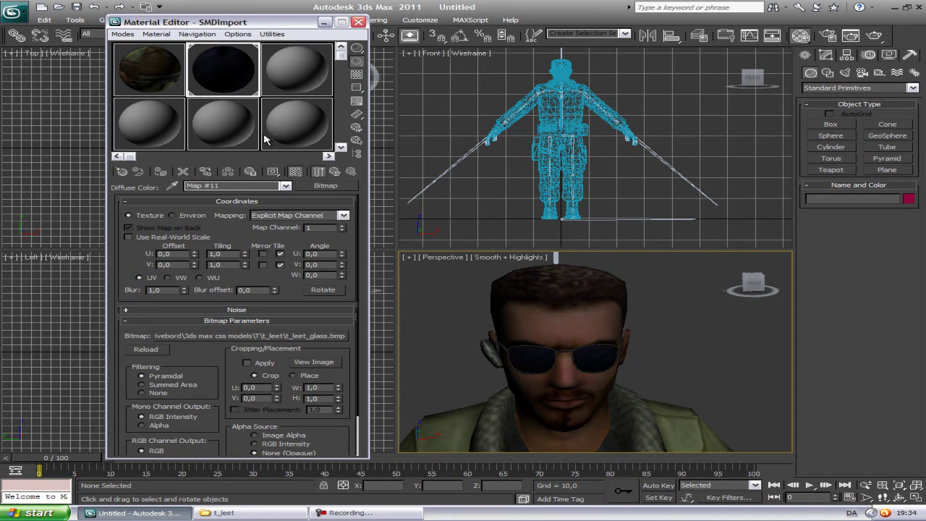
Close the Material Editor and test-render the character's upper body from the Perspective viewport, then close the render
scroll(579, 294, down, 6)
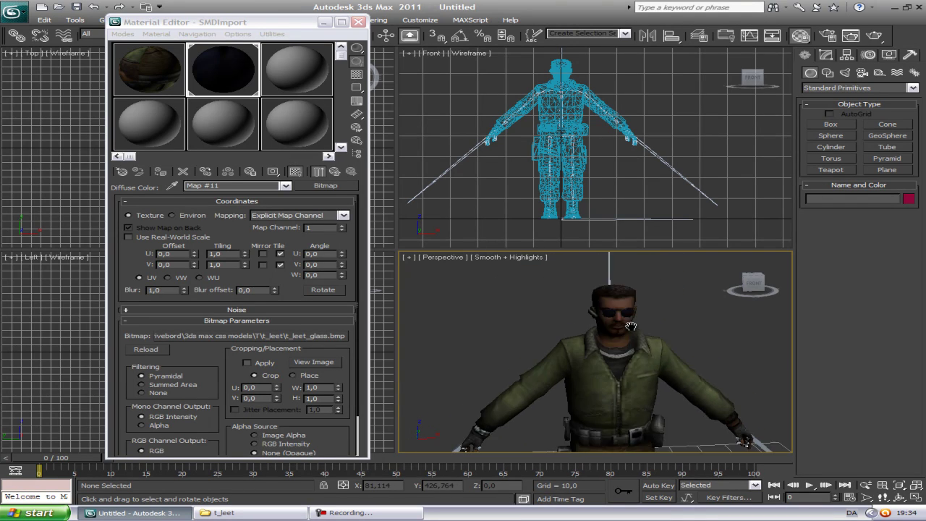
middle_drag(607, 327, 604, 427)
scroll(601, 379, up, 5)
middle_drag(623, 393, 451, 233)
scroll(568, 368, down, 5)
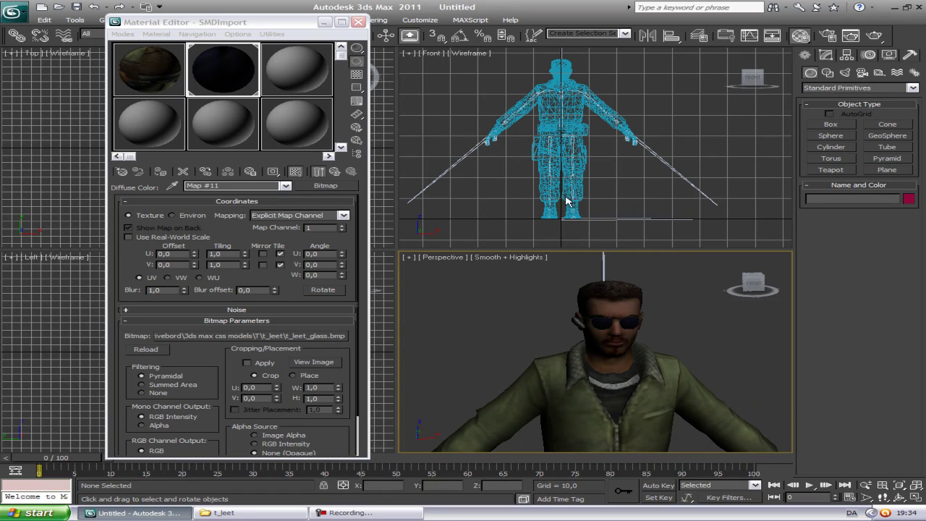
click(357, 23)
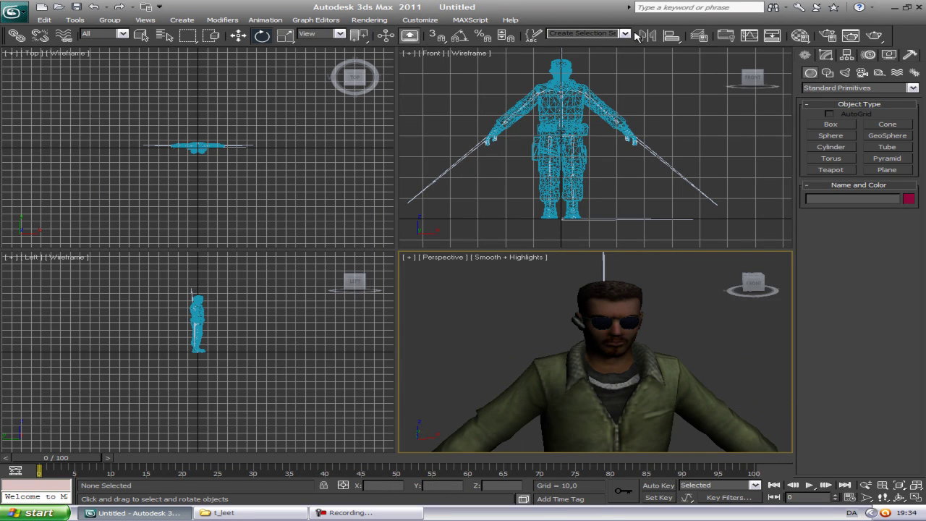
click(875, 36)
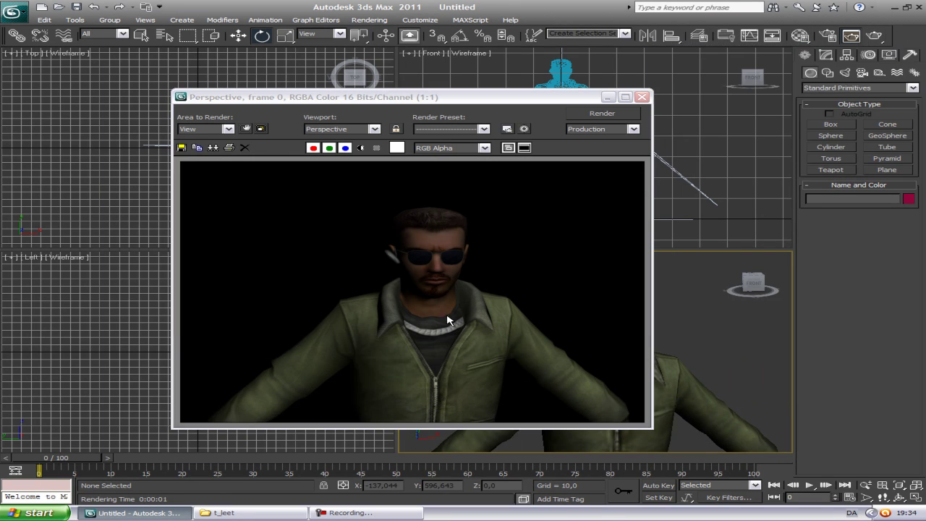
click(642, 97)
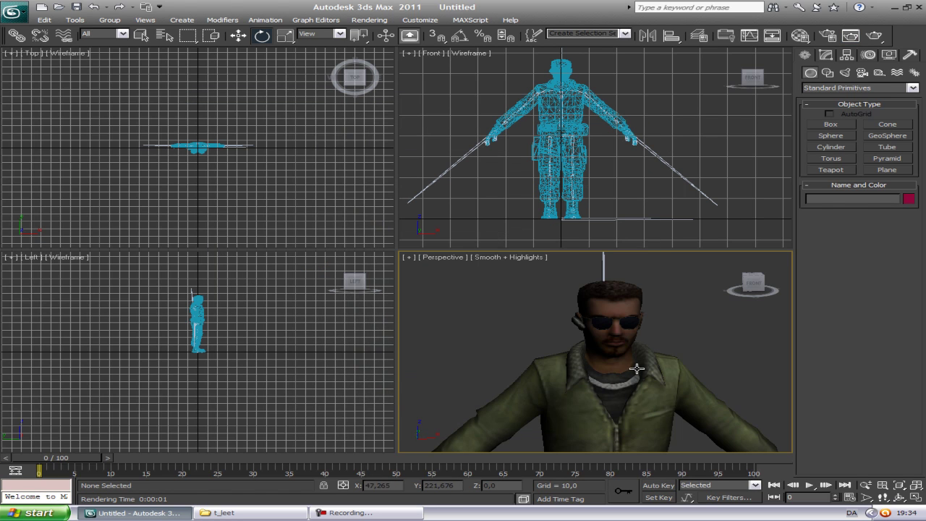
Freeze the SMDImport character mesh
scroll(641, 369, down, 10)
scroll(564, 318, up, 8)
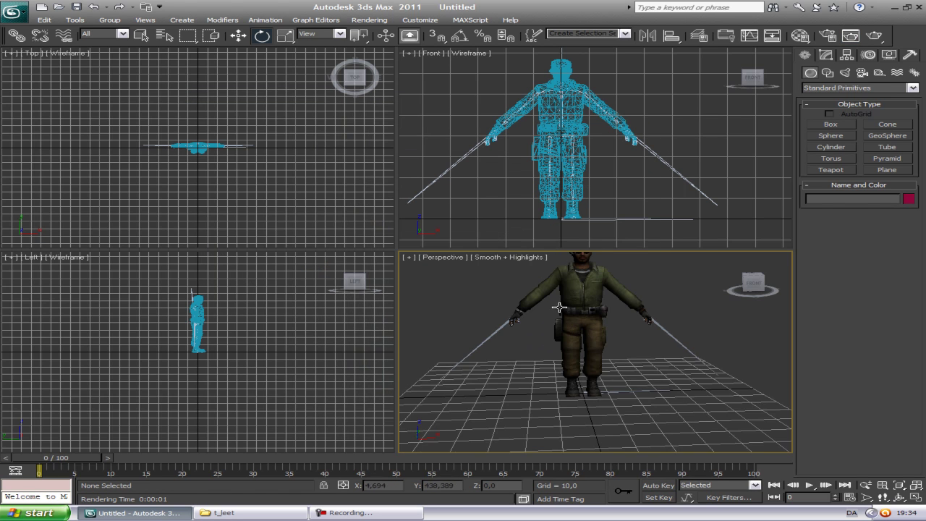
alt+middle_drag(497, 358, 557, 334)
right_click(557, 333)
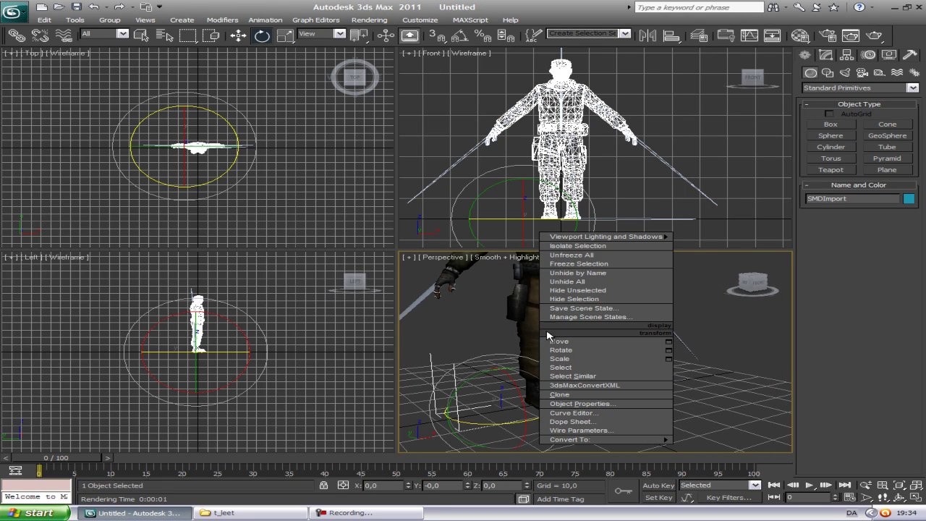
click(575, 272)
Try moving the right calf bone in the Front viewport, and undo the move
middle_drag(551, 160, 544, 138)
scroll(543, 138, up, 5)
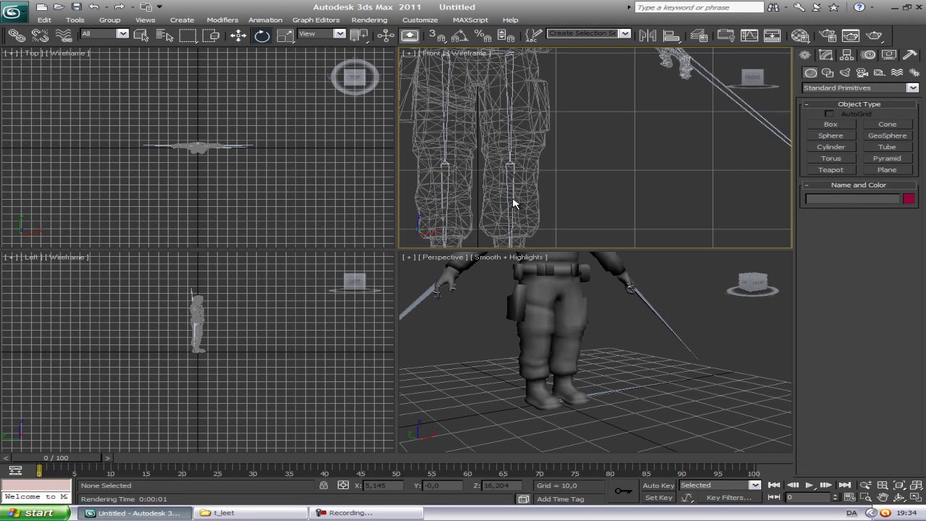
click(514, 134)
key(w)
drag(511, 98, 494, 138)
key(ctrl+z)
Try bending the right knee by rotating the calf bone in a side-on Perspective view, and undo the rotation
alt+middle_drag(514, 360, 535, 355)
key(e)
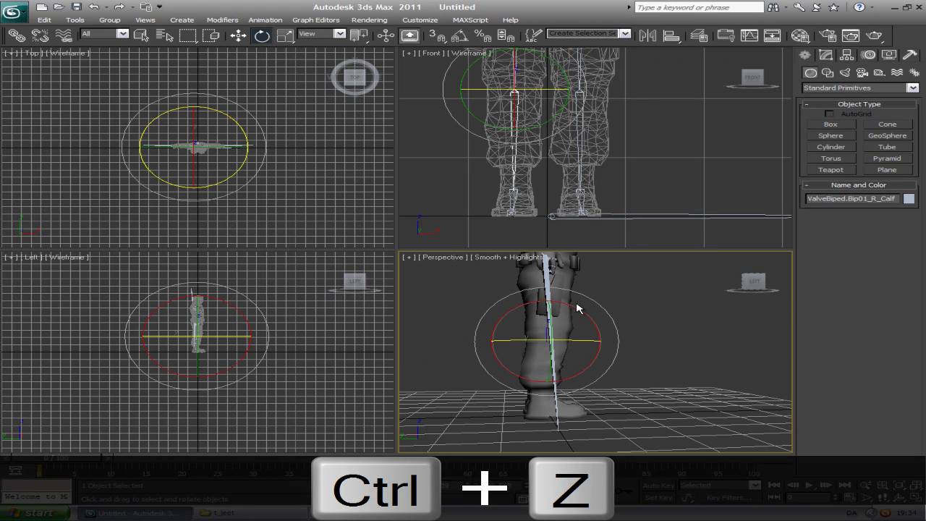
drag(577, 308, 630, 317)
key(ctrl+z)
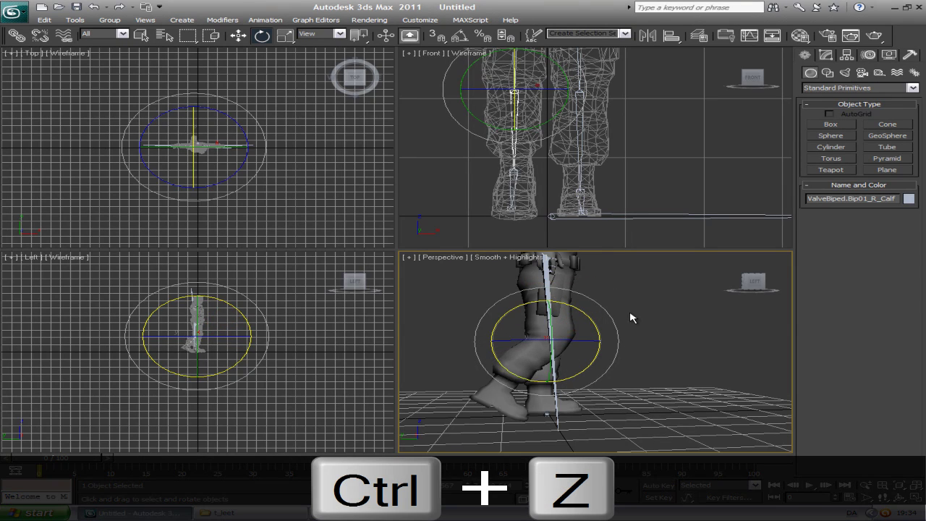
key(ctrl+z)
Try moving the left calf bone in the Front viewport, and undo the move
alt+middle_drag(695, 339, 557, 295)
scroll(542, 299, up, 3)
alt+middle_drag(450, 337, 651, 369)
click(484, 347)
middle_drag(604, 142, 571, 128)
scroll(545, 161, up, 3)
scroll(601, 135, down, 6)
key(w)
drag(592, 81, 579, 94)
key(ctrl+z)
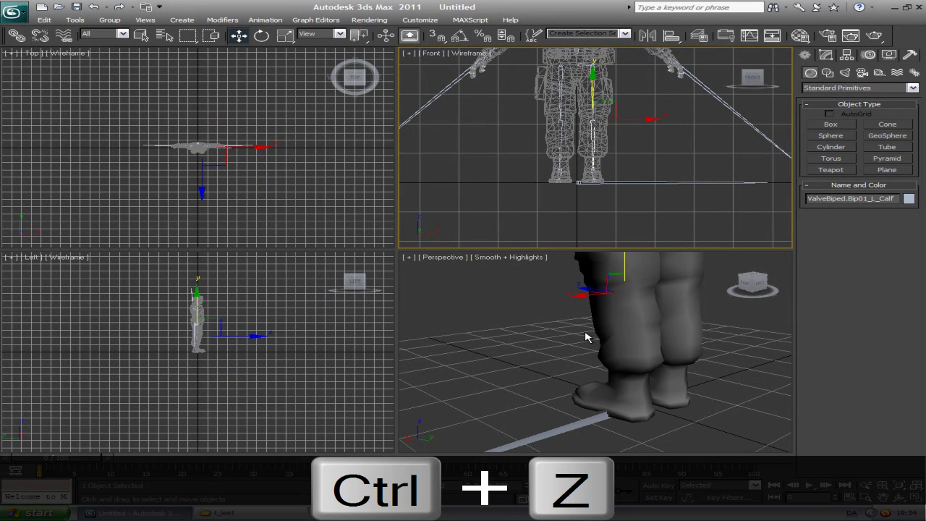
Try rotating the left thigh bone in the Perspective viewport, and undo the rotation
alt+middle_drag(584, 344, 672, 359)
key(e)
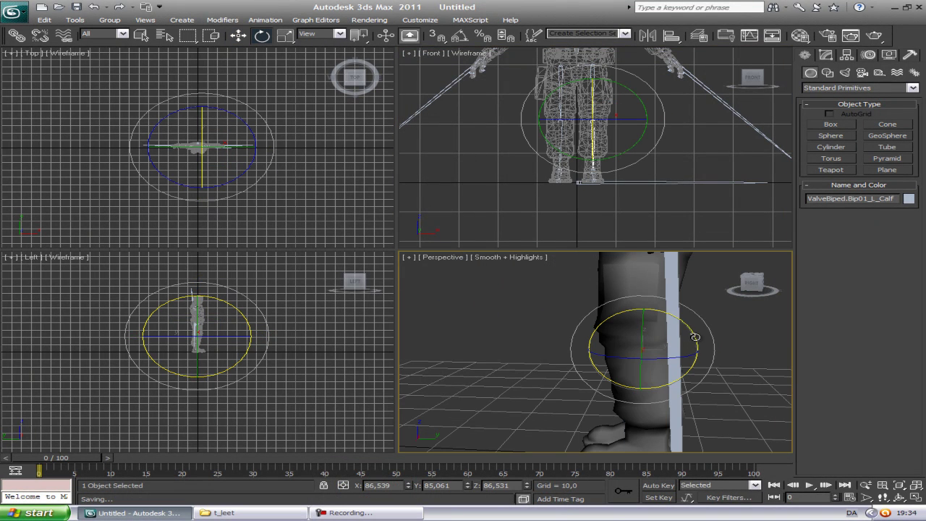
click(636, 272)
drag(644, 271, 627, 336)
key(ctrl+z)
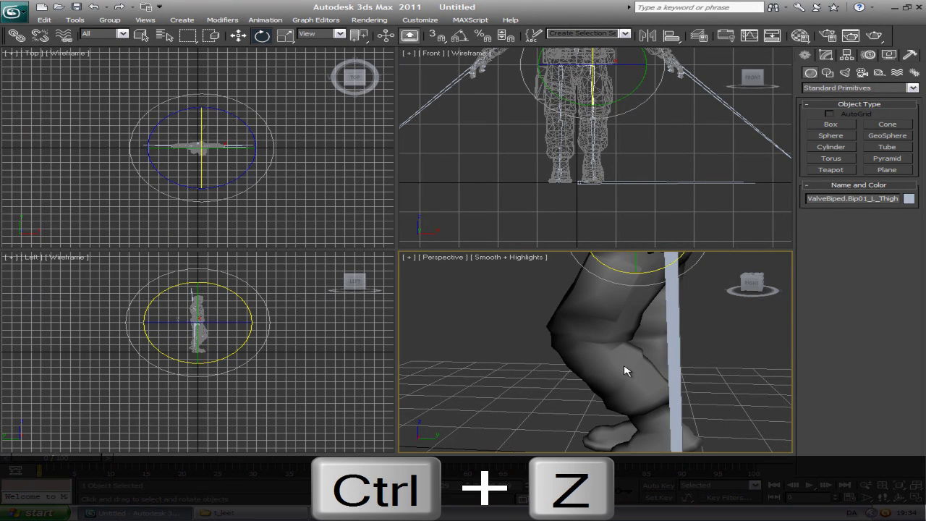
key(ctrl+z)
key(ctrl+z)
Select the left forearm bone in the Front viewport, try moving it in the Perspective viewport, and undo the move
middle_drag(527, 350, 522, 403)
click(592, 379)
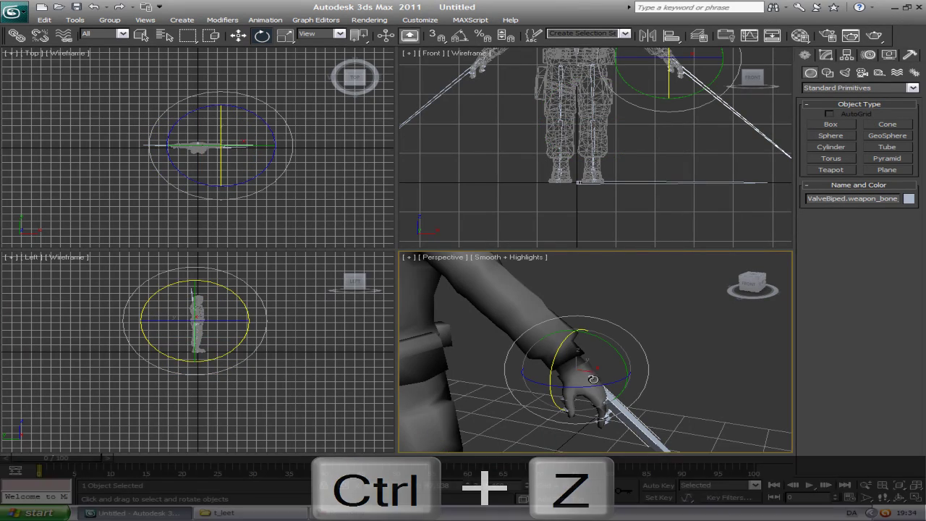
scroll(618, 166, up, 3)
middle_drag(618, 124, 518, 167)
scroll(518, 167, up, 3)
click(600, 183)
middle_drag(498, 124, 541, 162)
click(533, 123)
click(529, 123)
key(w)
scroll(570, 342, up, 2)
middle_click(570, 341)
middle_drag(570, 343, 669, 346)
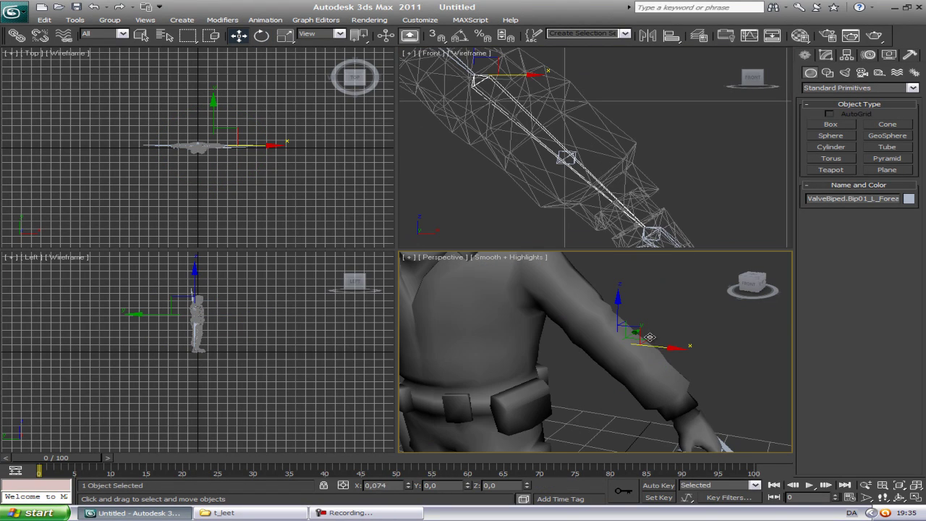
drag(649, 337, 626, 310)
key(ctrl+z)
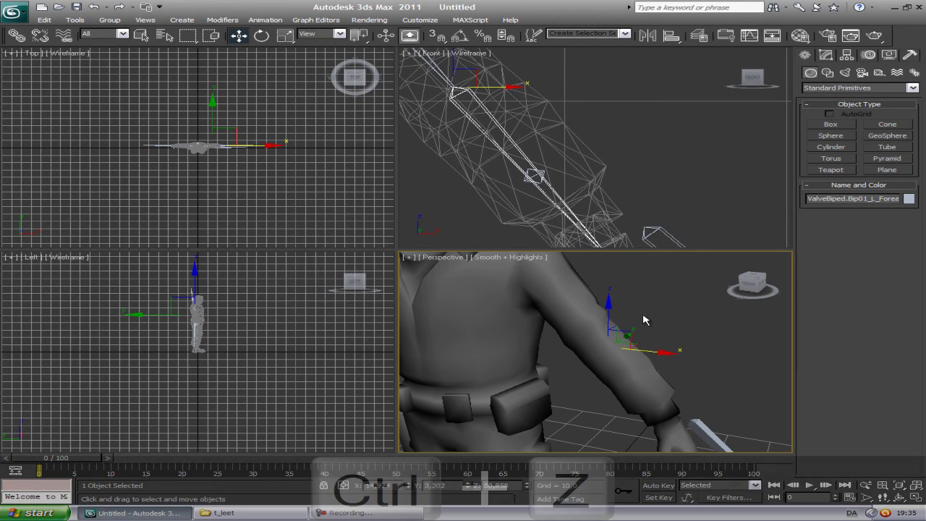
key(ctrl+z)
Examine the whole character and its bones from several angles in the Perspective viewport
alt+middle_drag(439, 346, 477, 400)
alt+middle_drag(504, 346, 420, 315)
middle_drag(499, 371, 637, 275)
scroll(620, 385, down, 4)
alt+middle_drag(620, 384, 601, 325)
scroll(604, 326, down, 3)
middle_drag(565, 349, 488, 363)
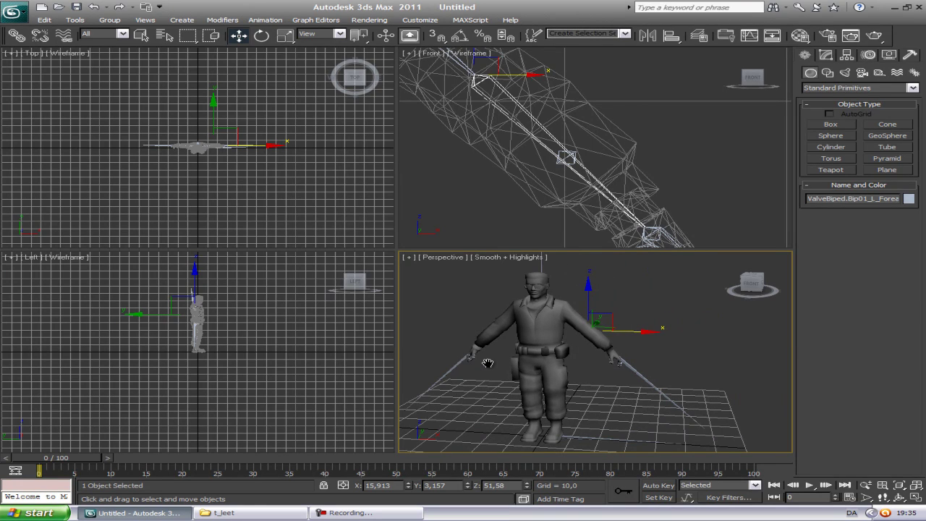
alt+middle_drag(526, 320, 568, 362)
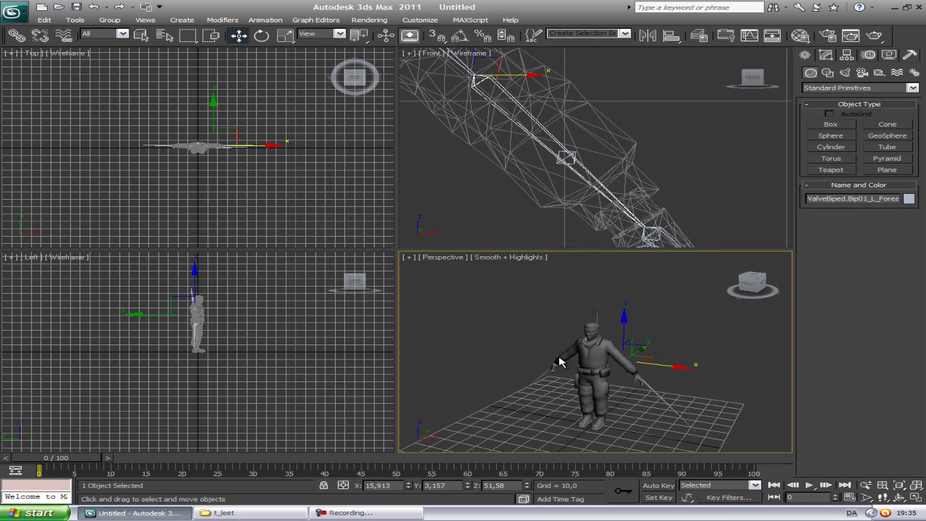